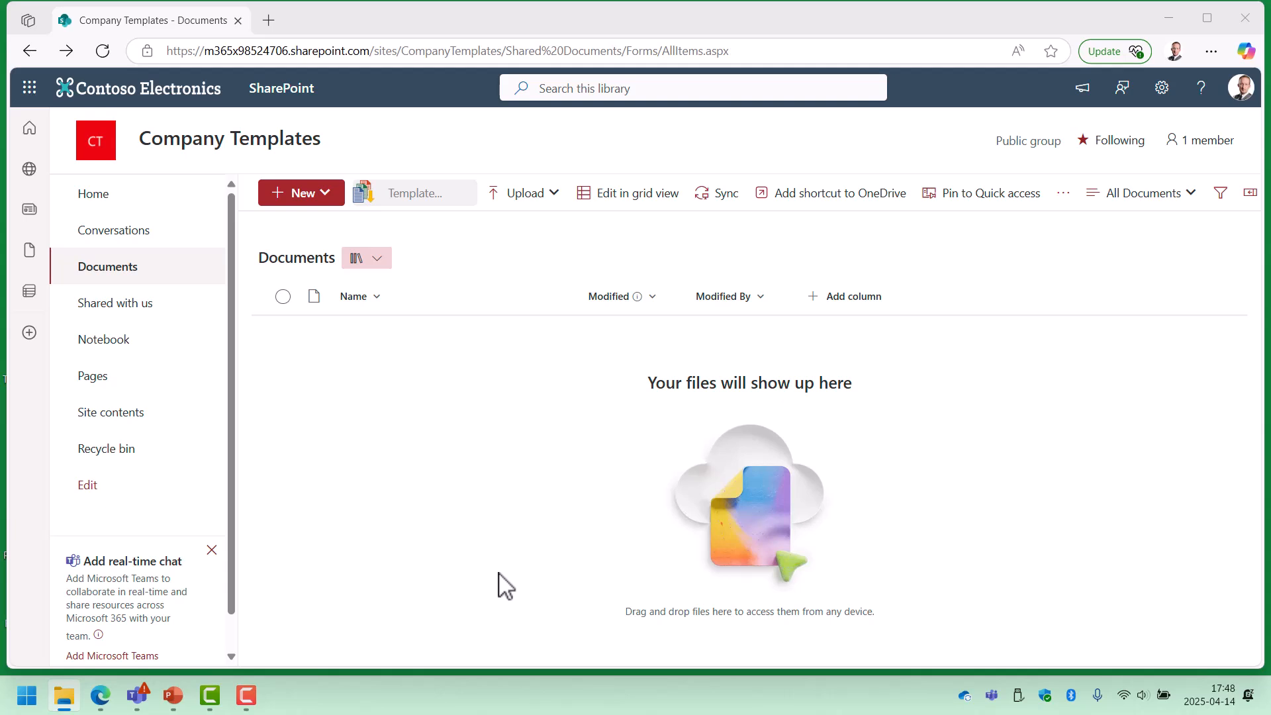
Open Templates Manager, decline its offer to create a TMTemplates library, and close it.
click(401, 193)
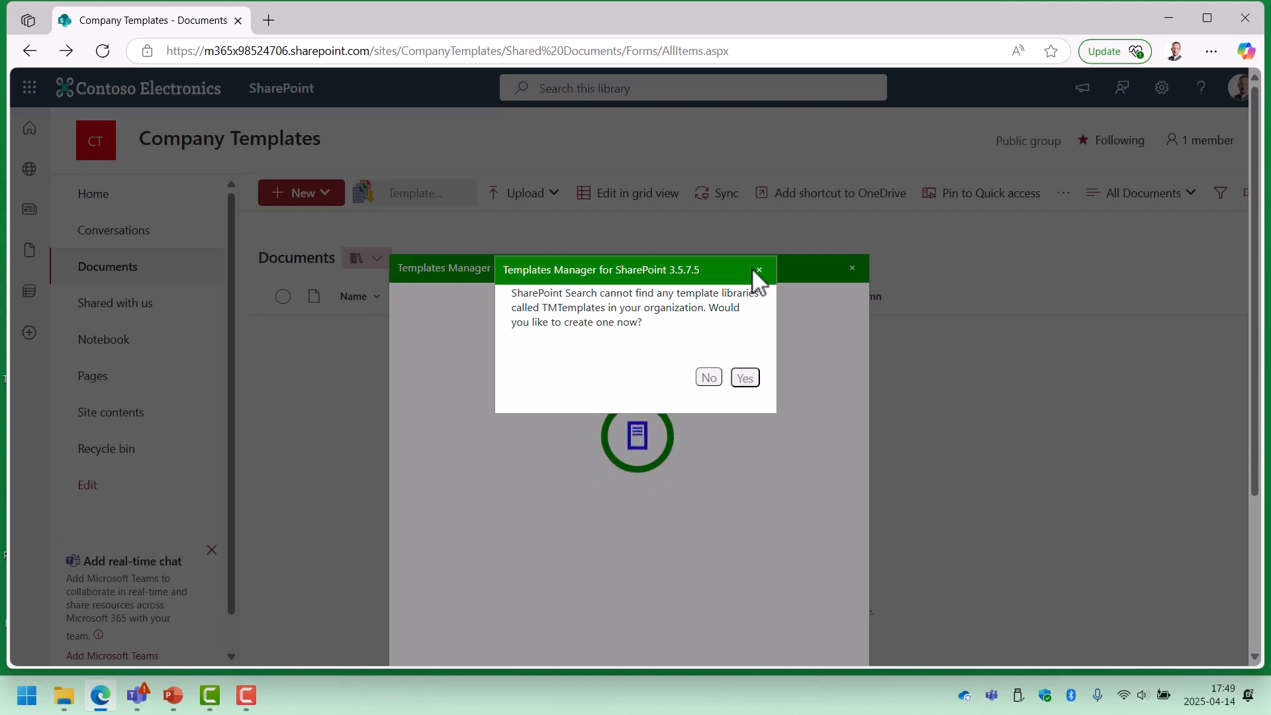
click(710, 383)
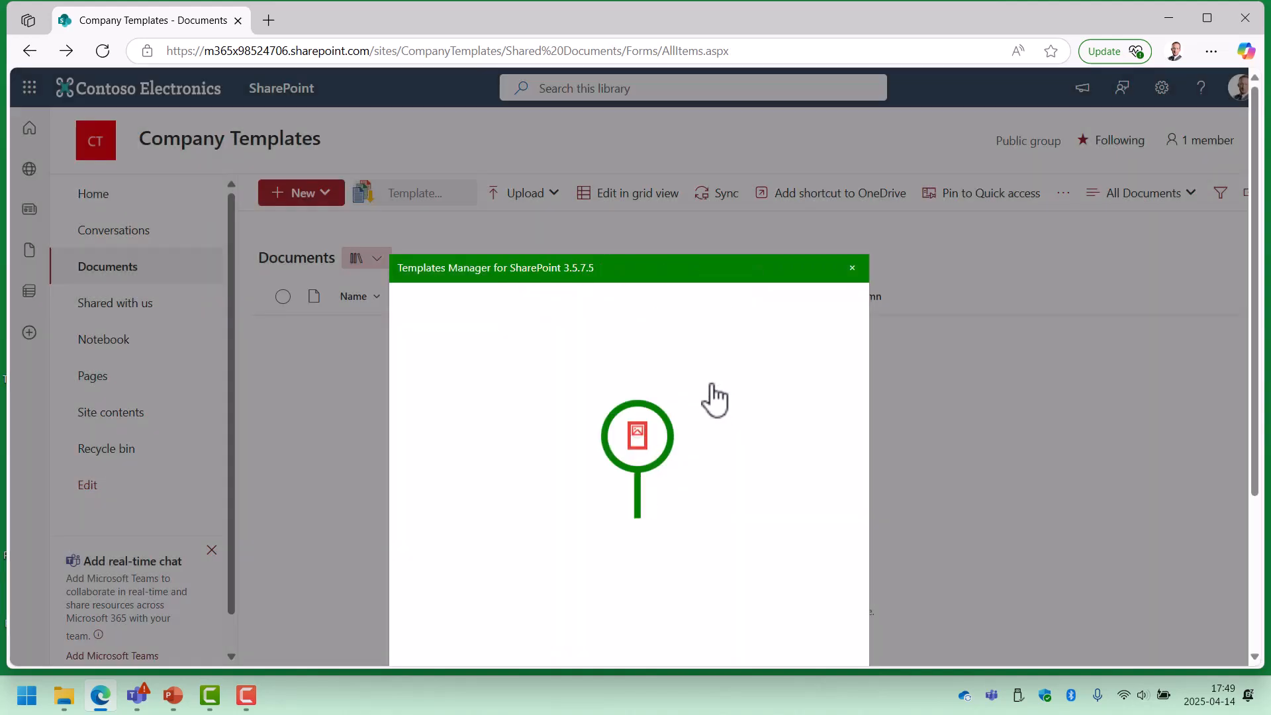
click(852, 268)
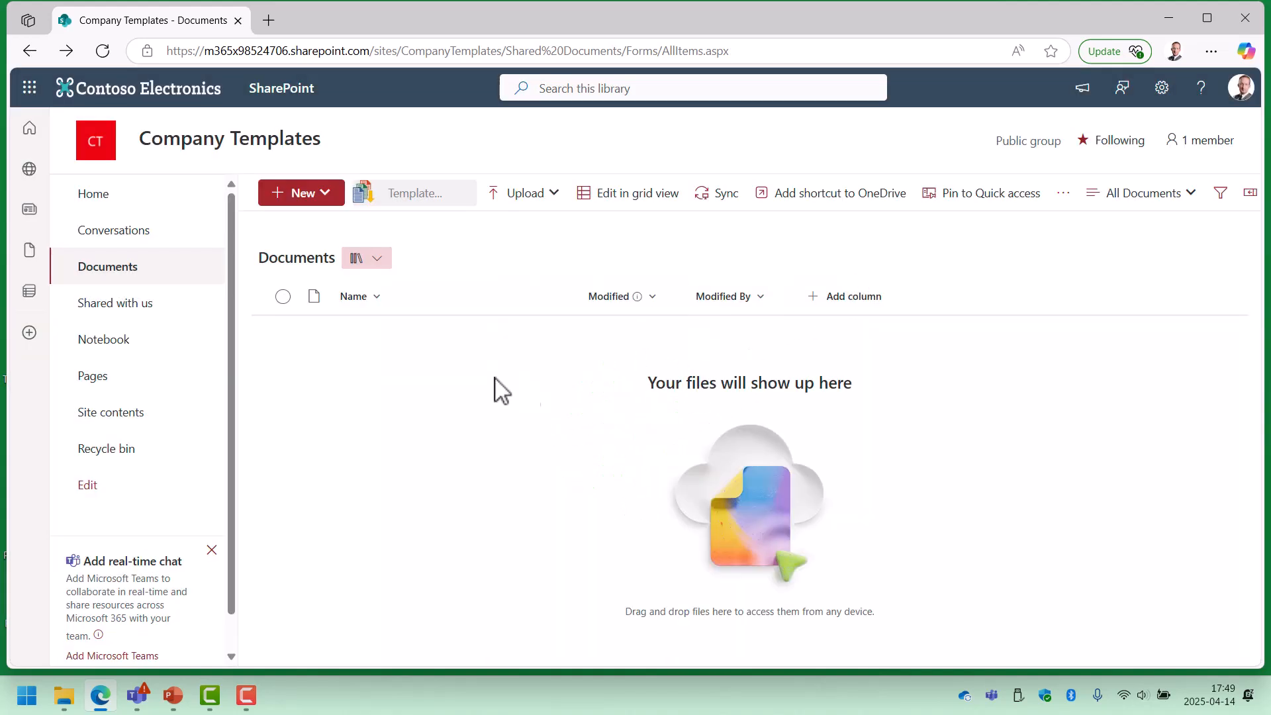
Create a document library named TMTemplates from the site contents of the Company Templates site.
click(133, 414)
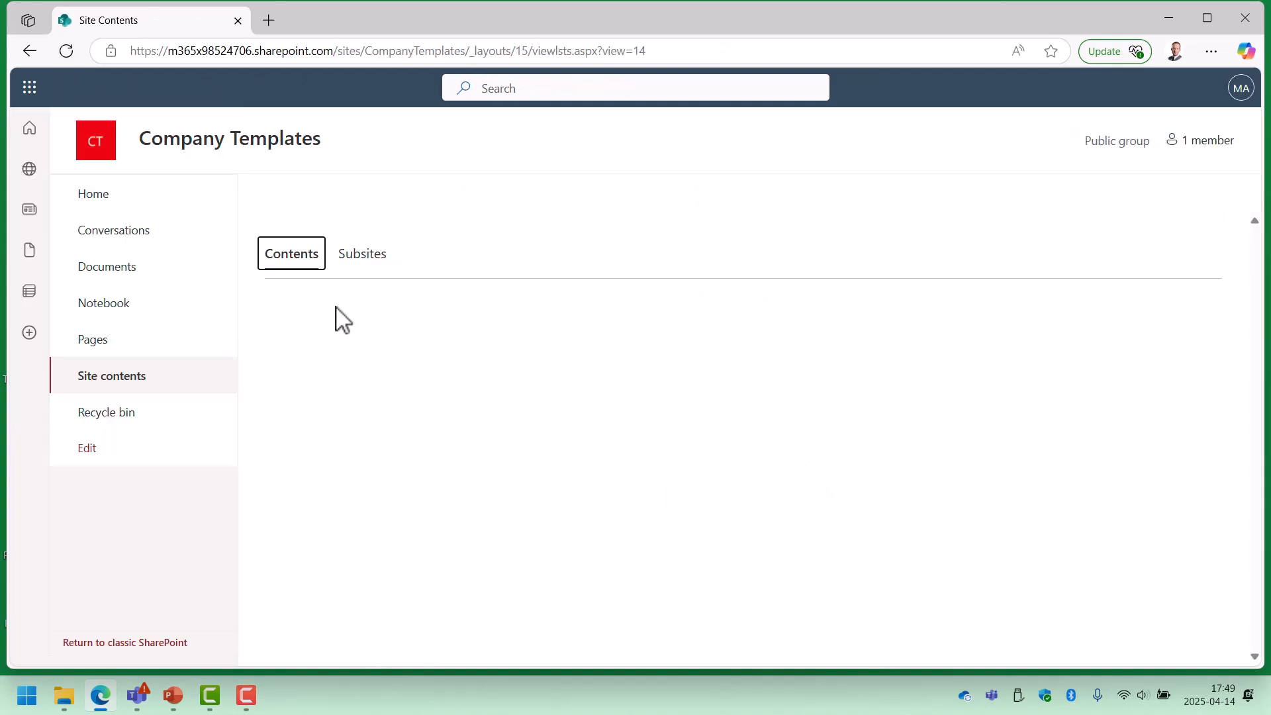
click(317, 198)
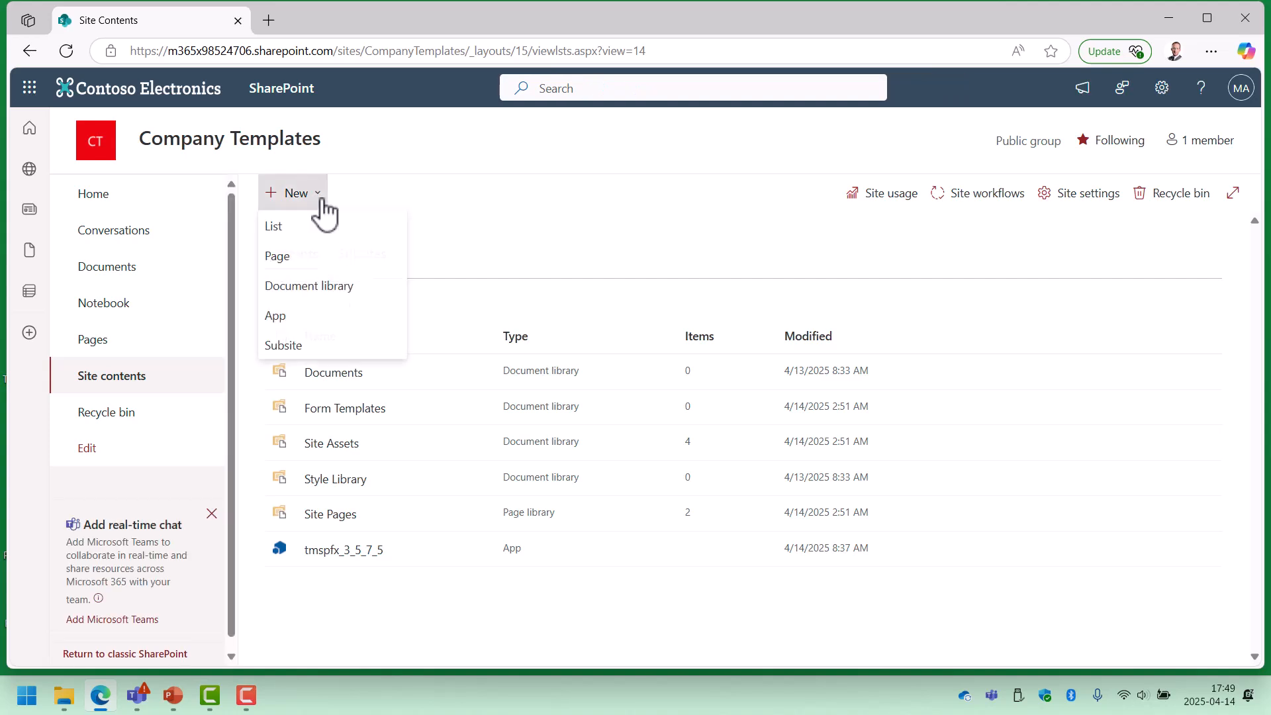
click(306, 257)
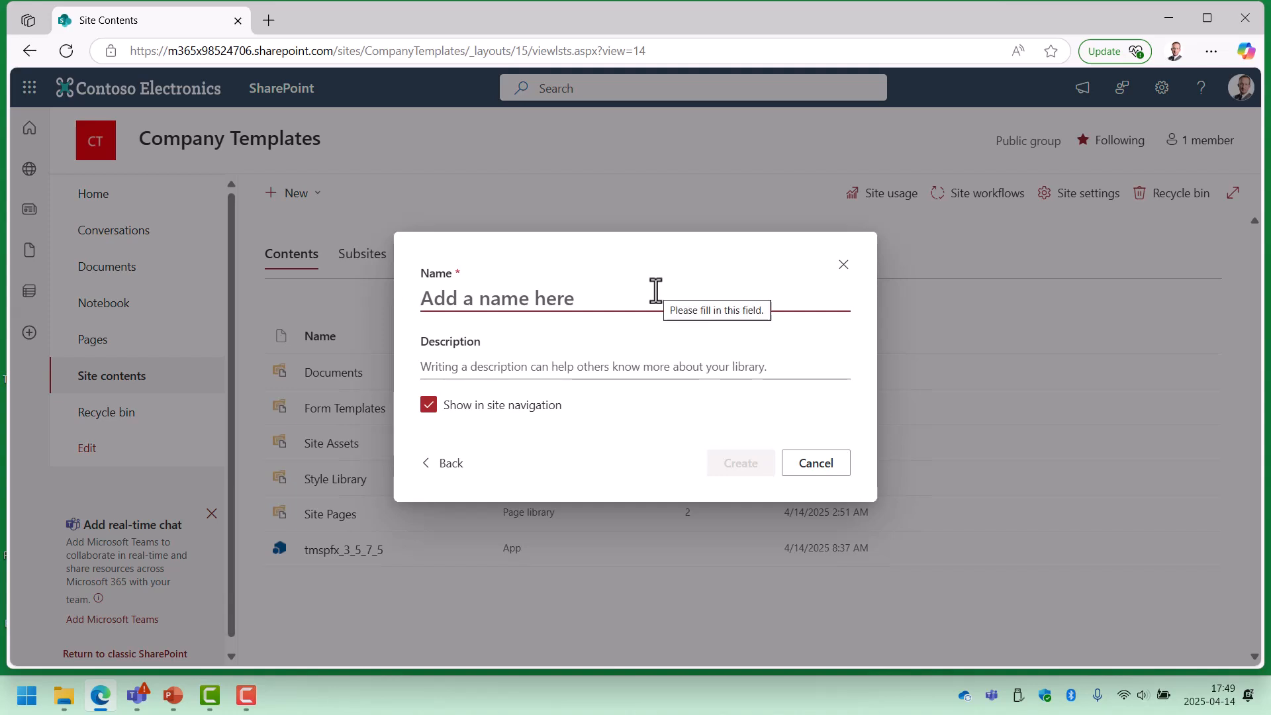
text(TMTemplates)
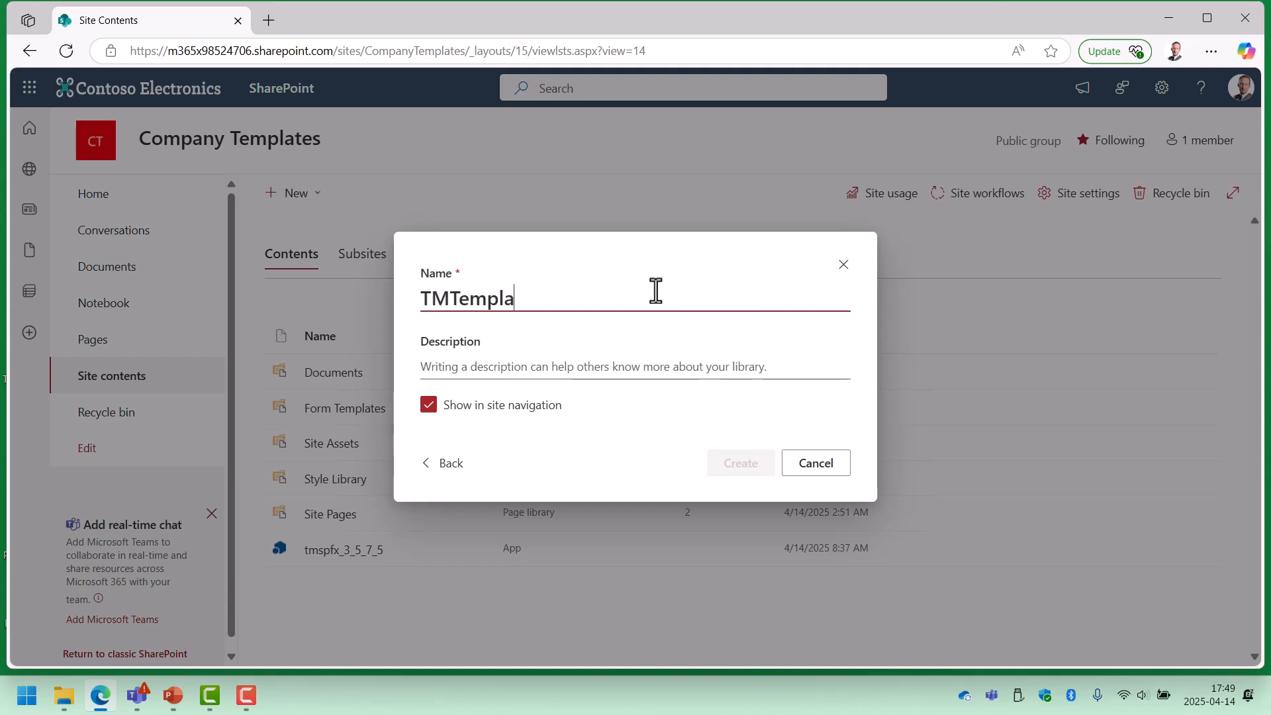
click(631, 366)
click(752, 470)
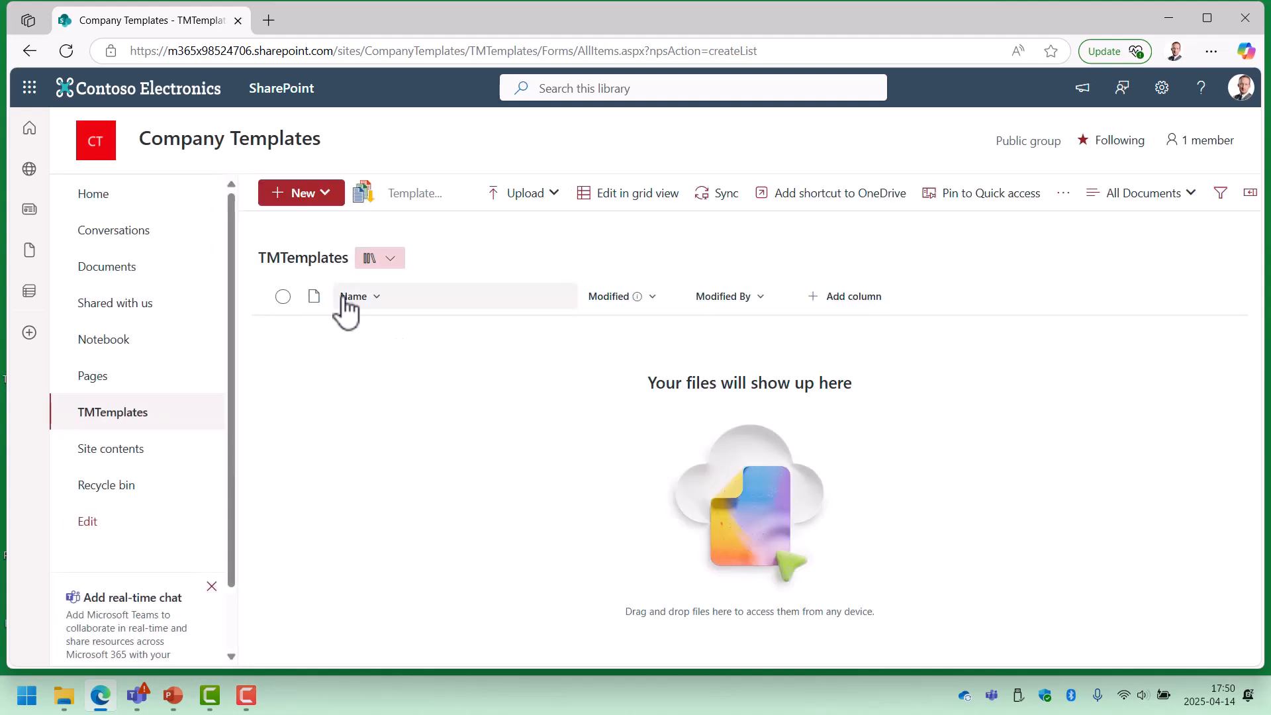
Add a single-line text column named TemplateDescription to the TMTemplates library.
click(871, 304)
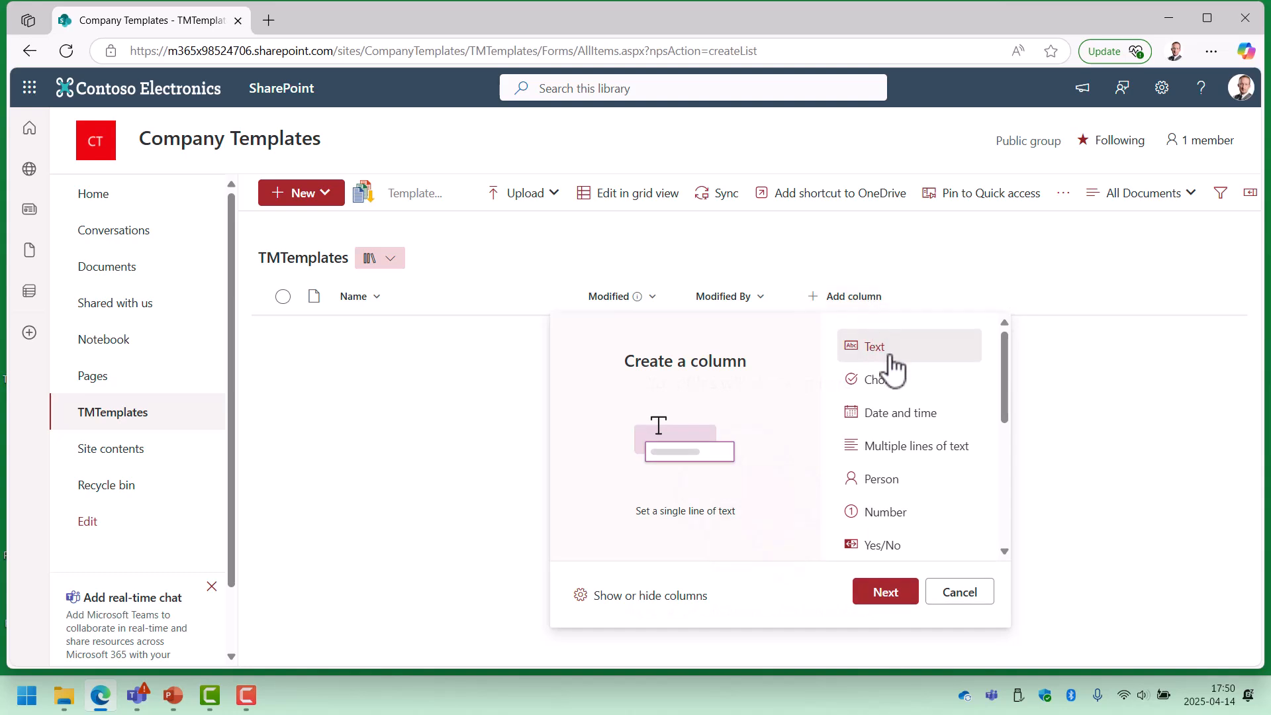
click(895, 596)
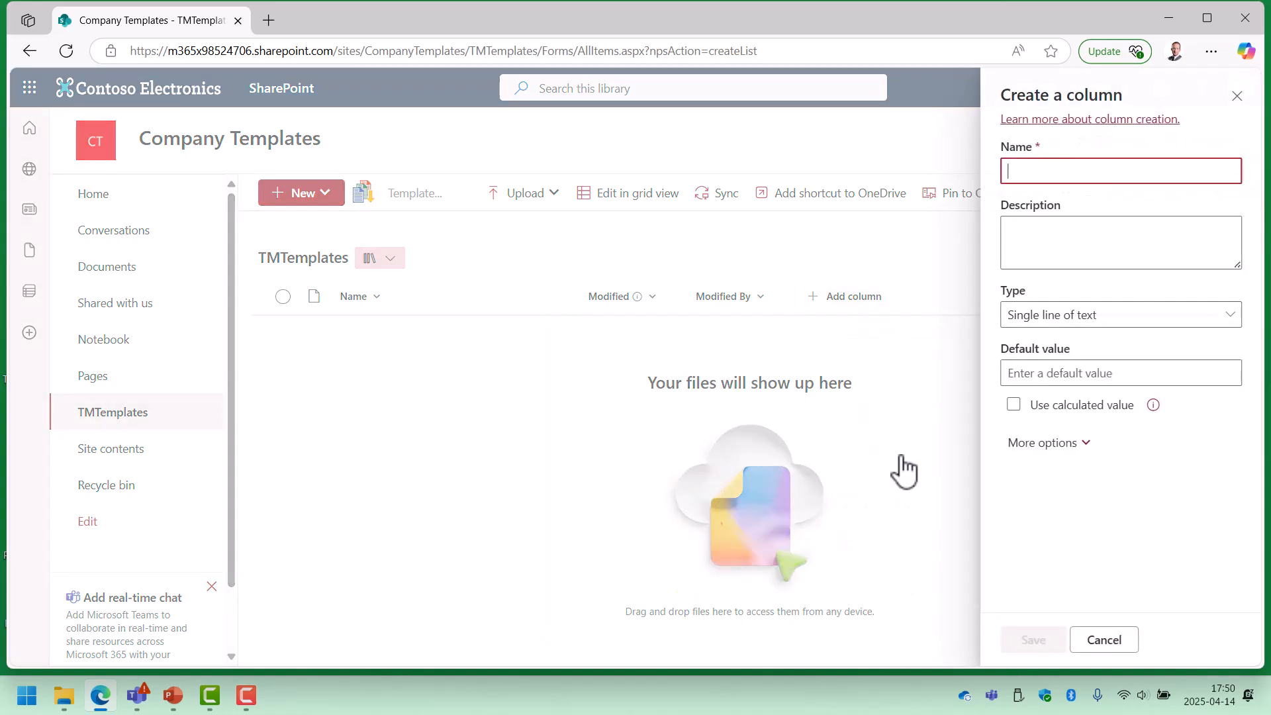
text(TemplateDescription)
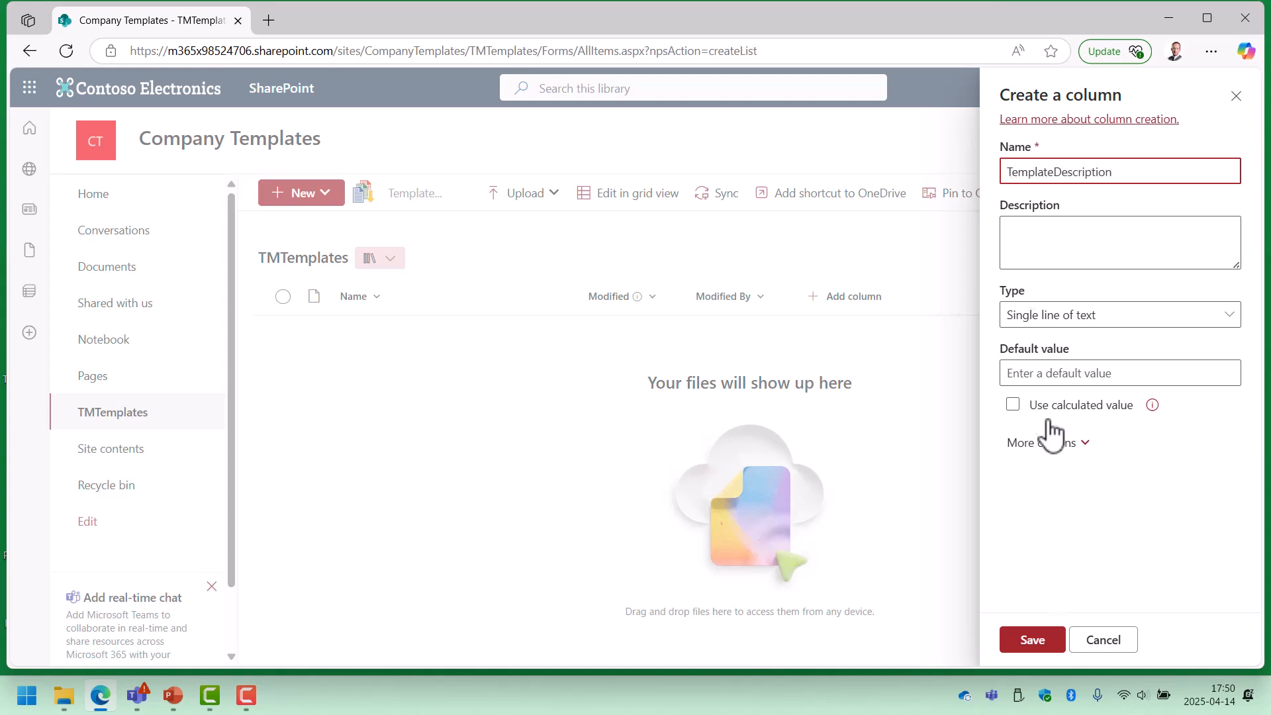
click(1028, 639)
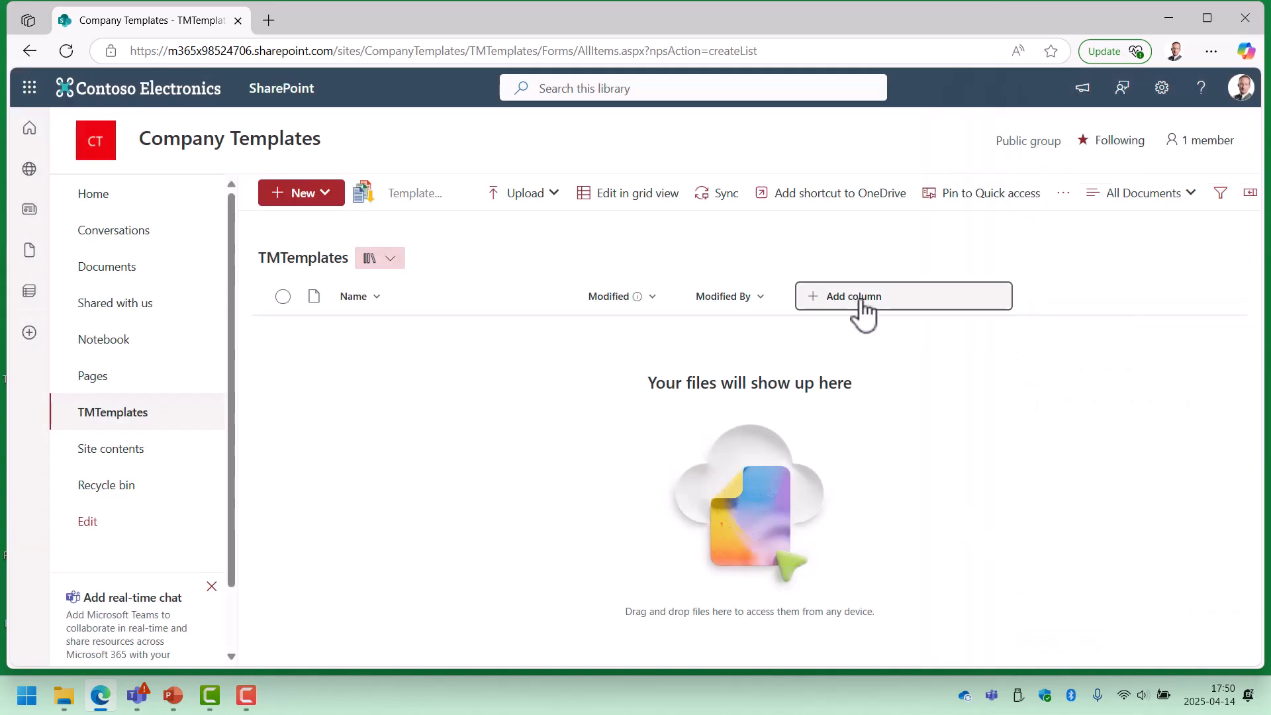
Add a single-line text column named TemplateCategory to the TMTemplates library.
click(971, 303)
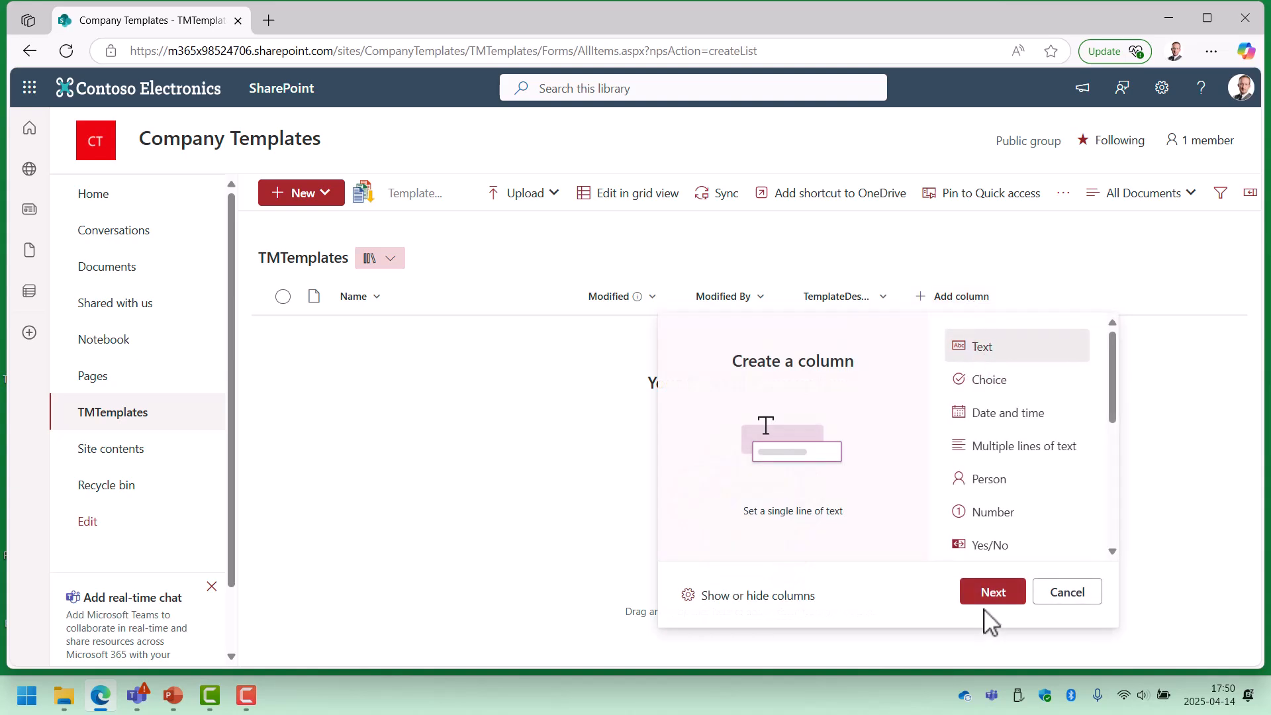
click(993, 594)
text(TemplateCategory)
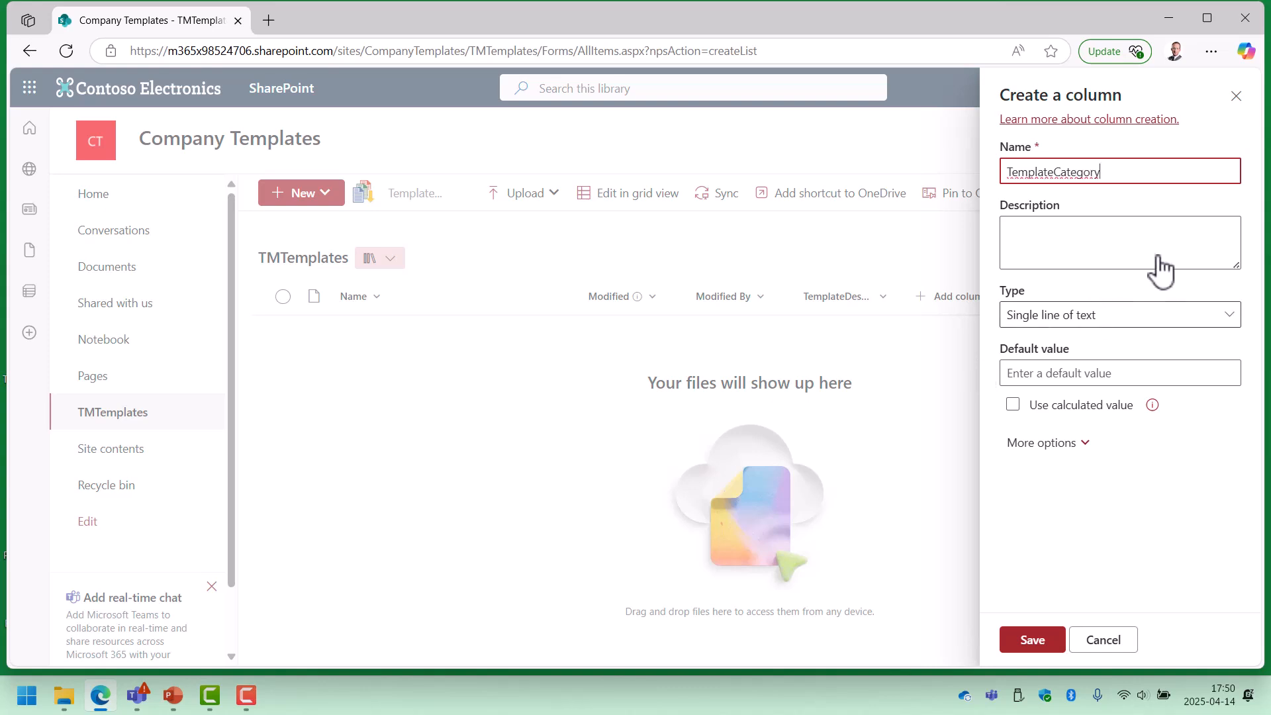
click(1032, 652)
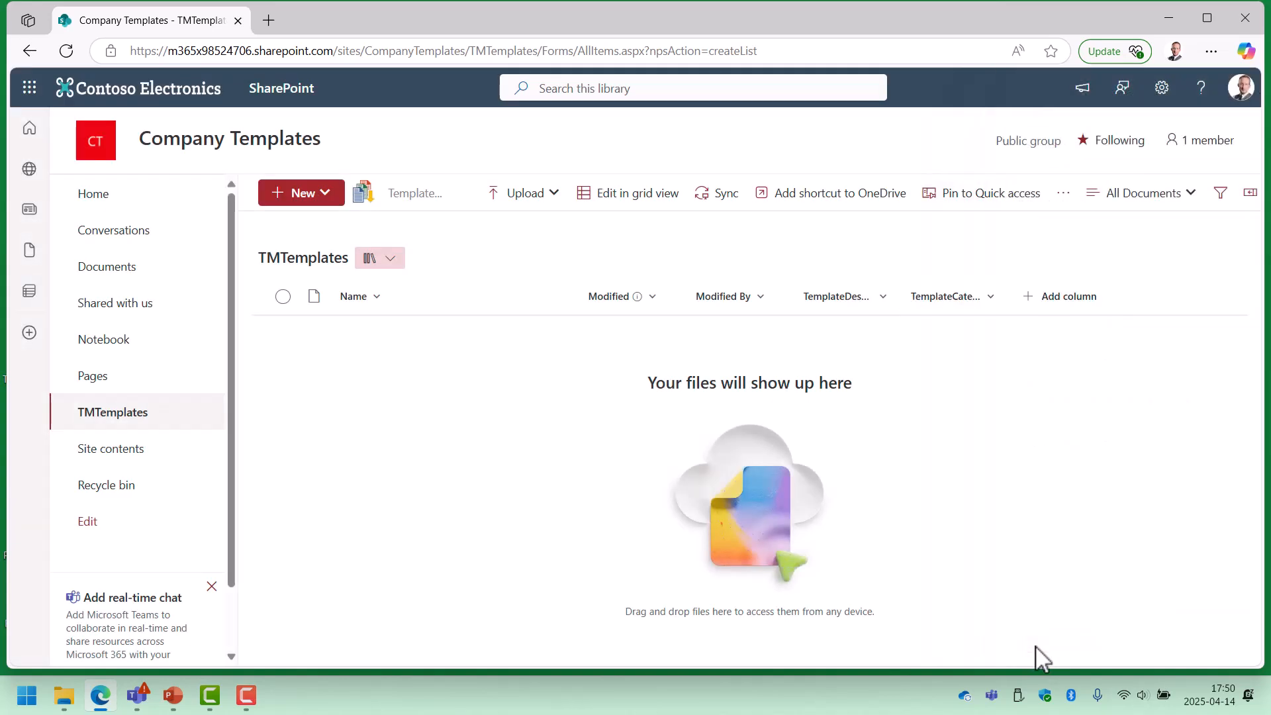
Rename the TemplateDescription column as TM Description.
click(880, 308)
mouse_move(973, 463)
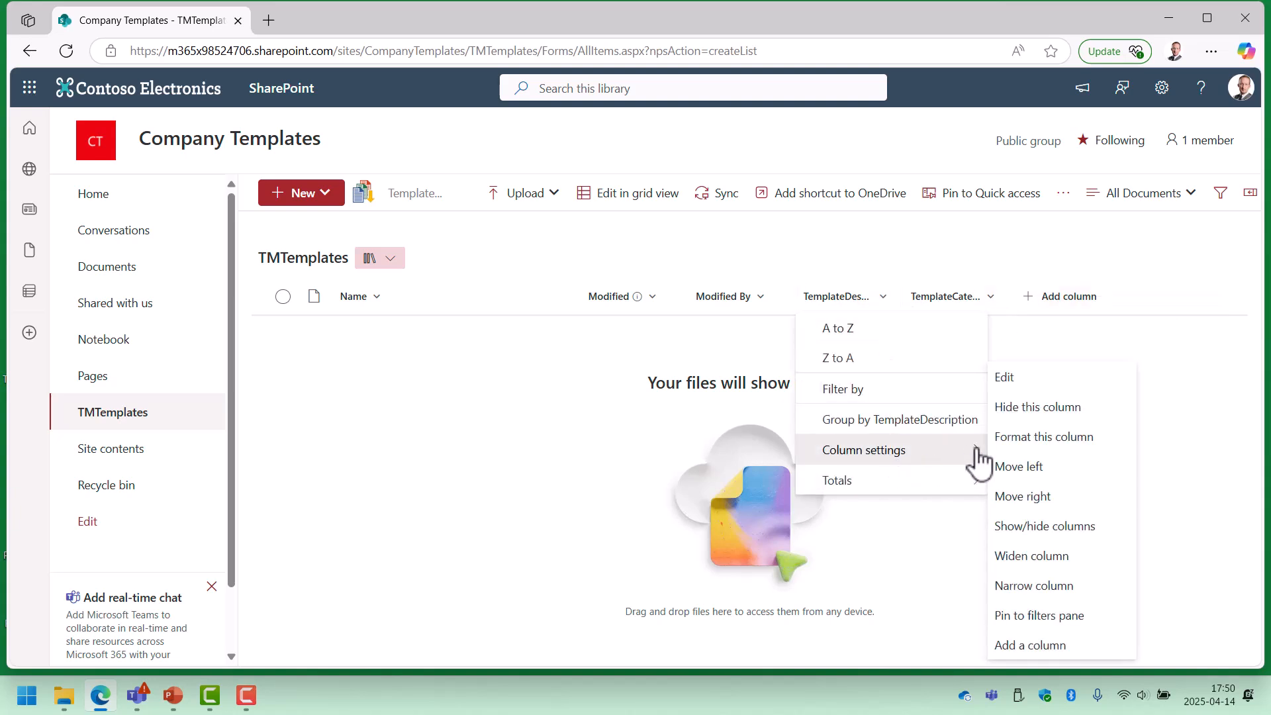
click(1007, 387)
drag(1053, 172, 922, 176)
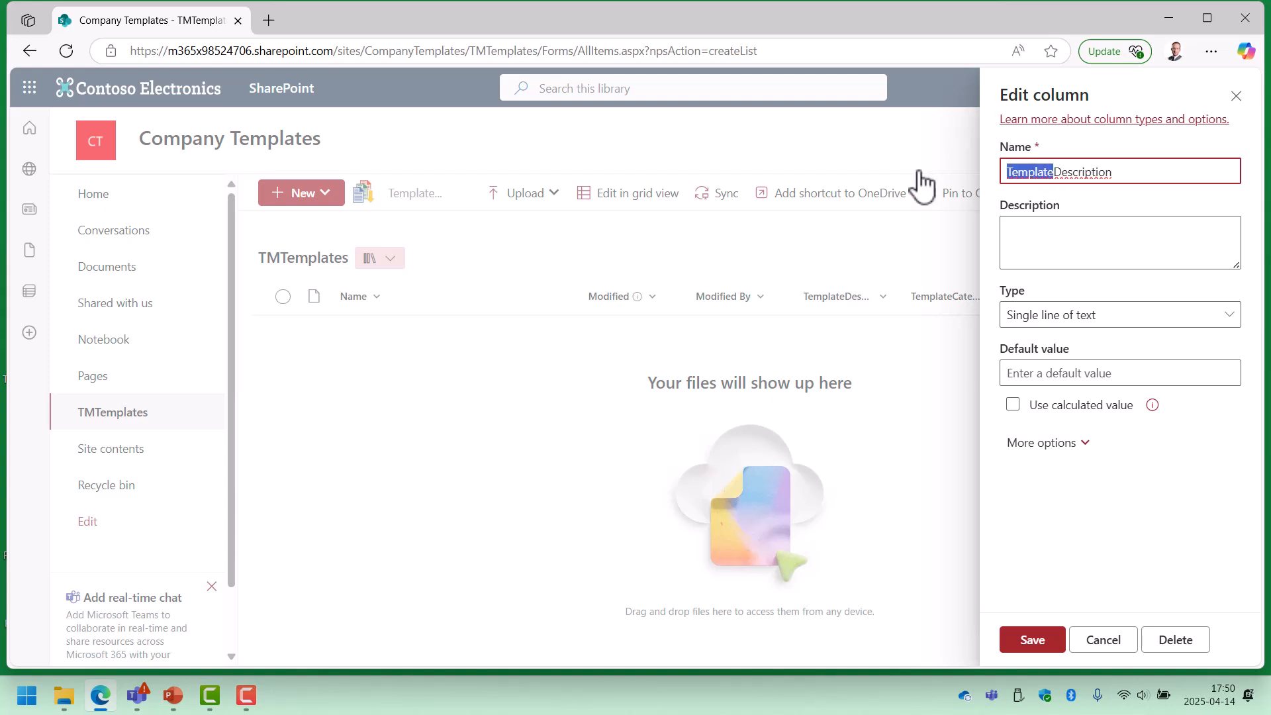
key(BackSpace)
click(1044, 630)
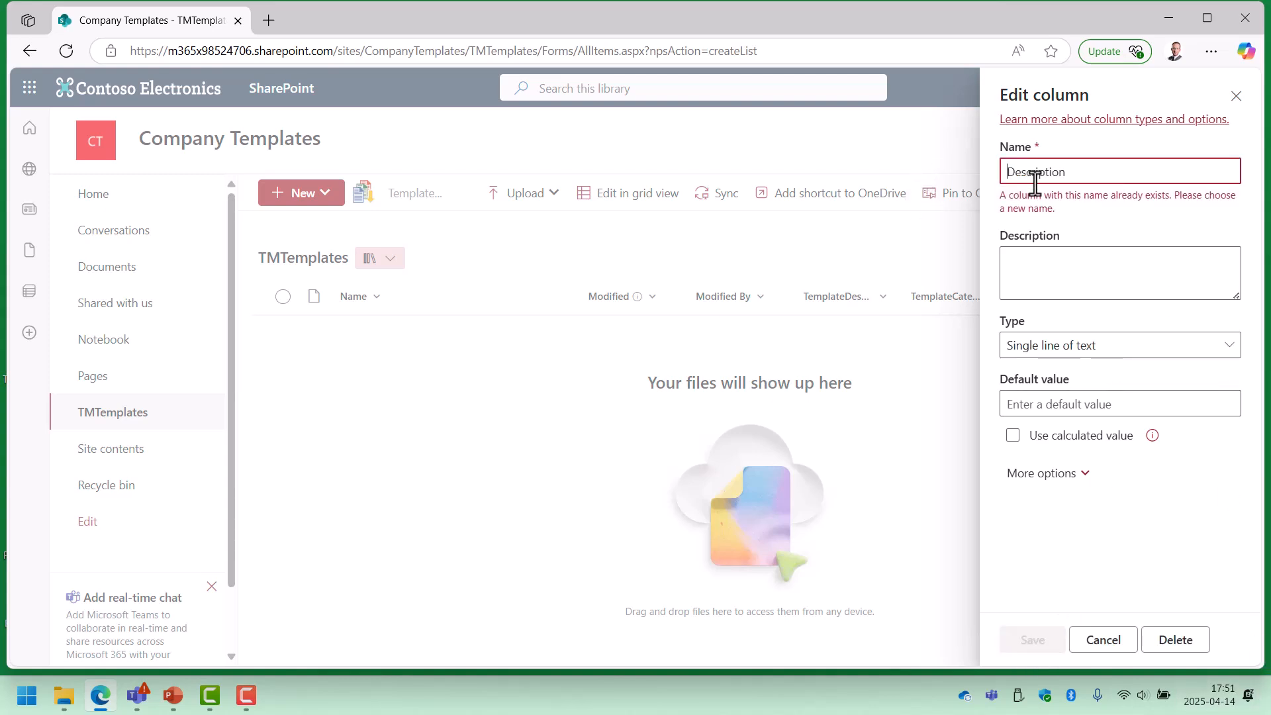
text(TM)
click(1027, 632)
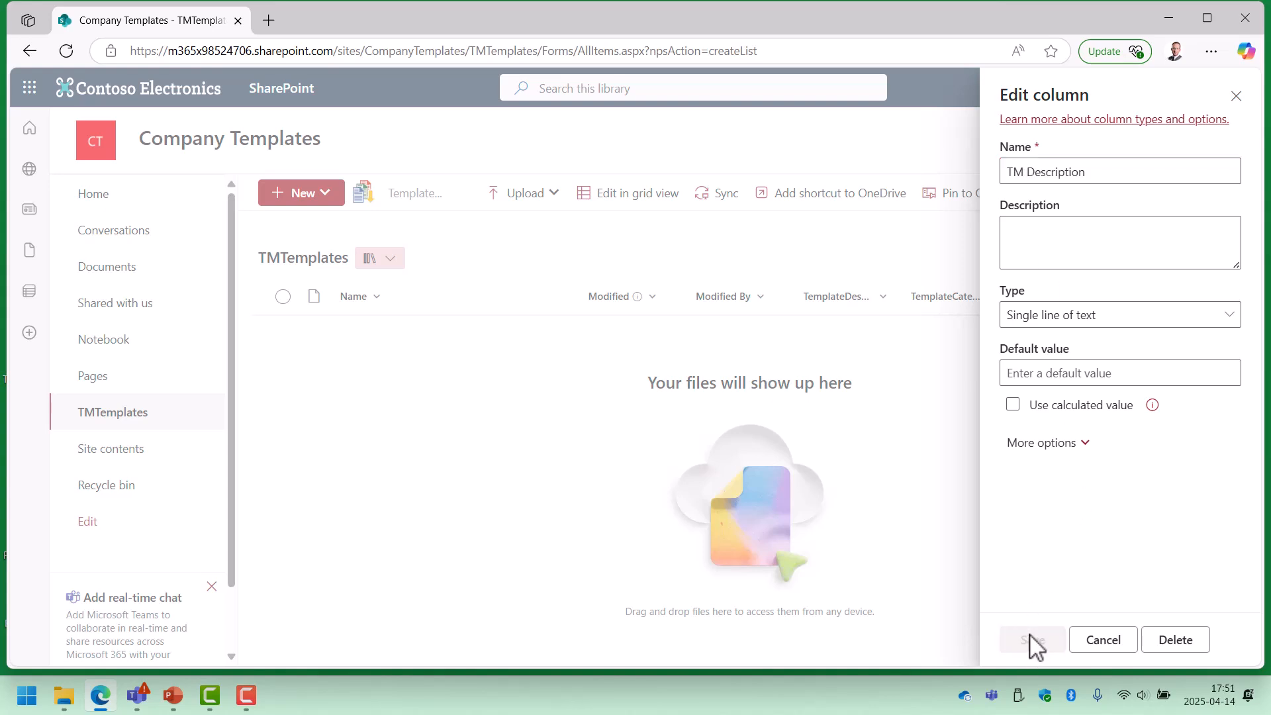
Rename the TemplateCategory column as TM Category.
click(988, 302)
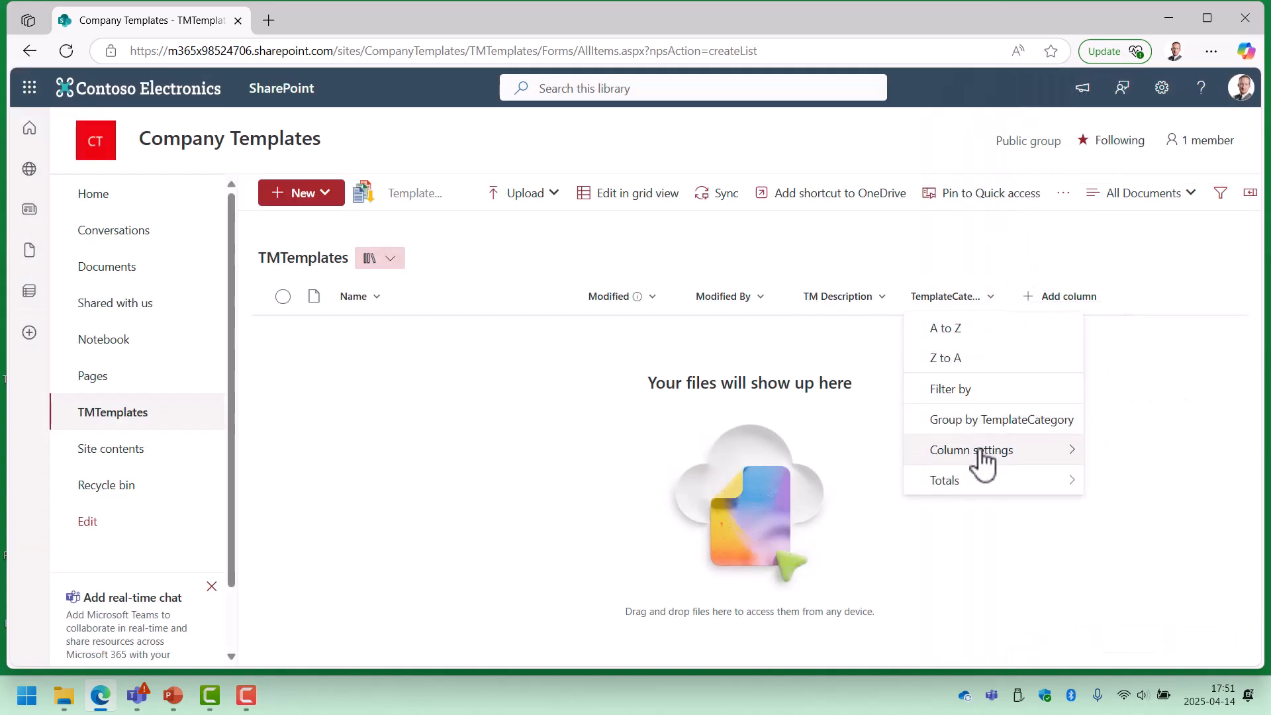
mouse_move(1055, 440)
click(1102, 403)
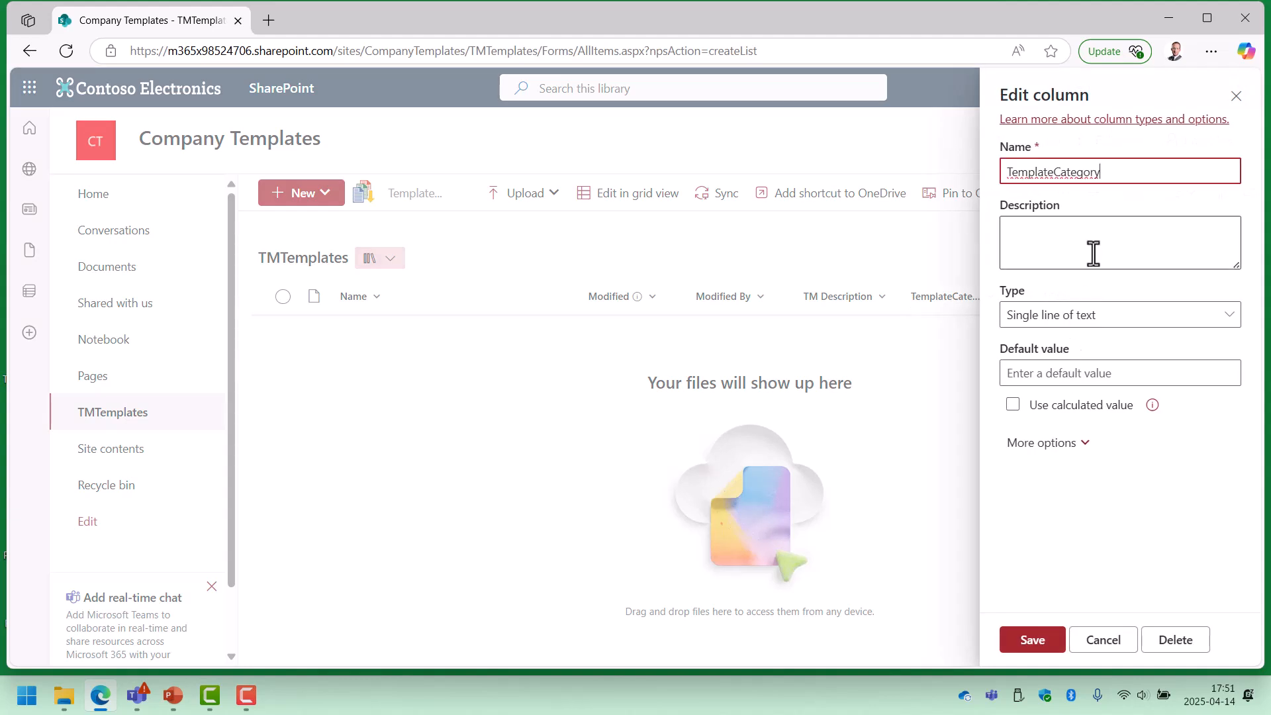
key(ctrl+shift+Right)
key(shift+Left)
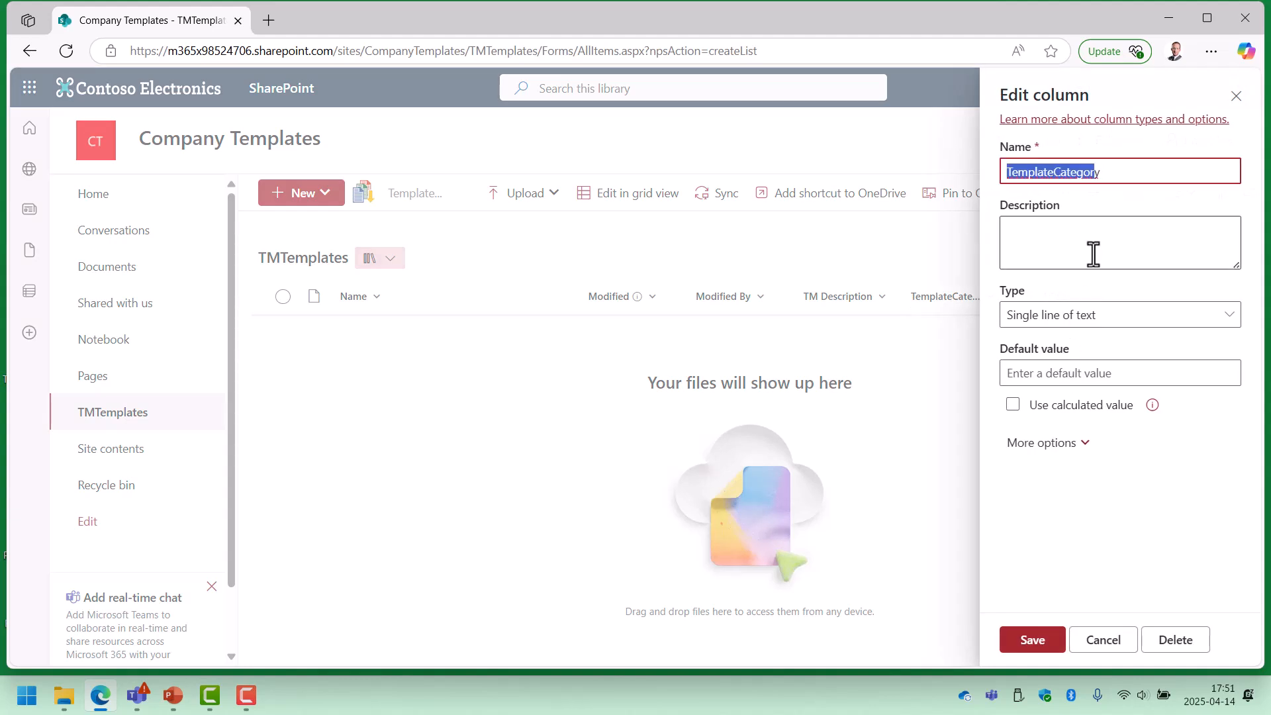
text(T)
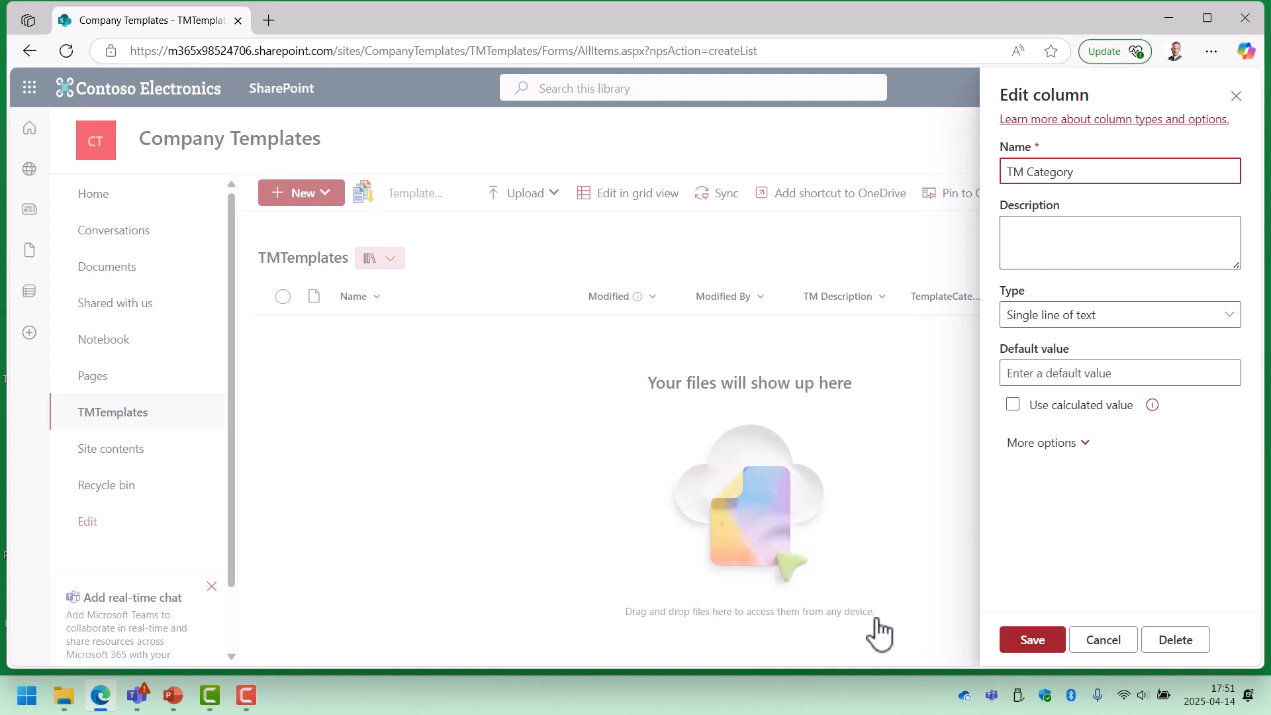
click(1033, 641)
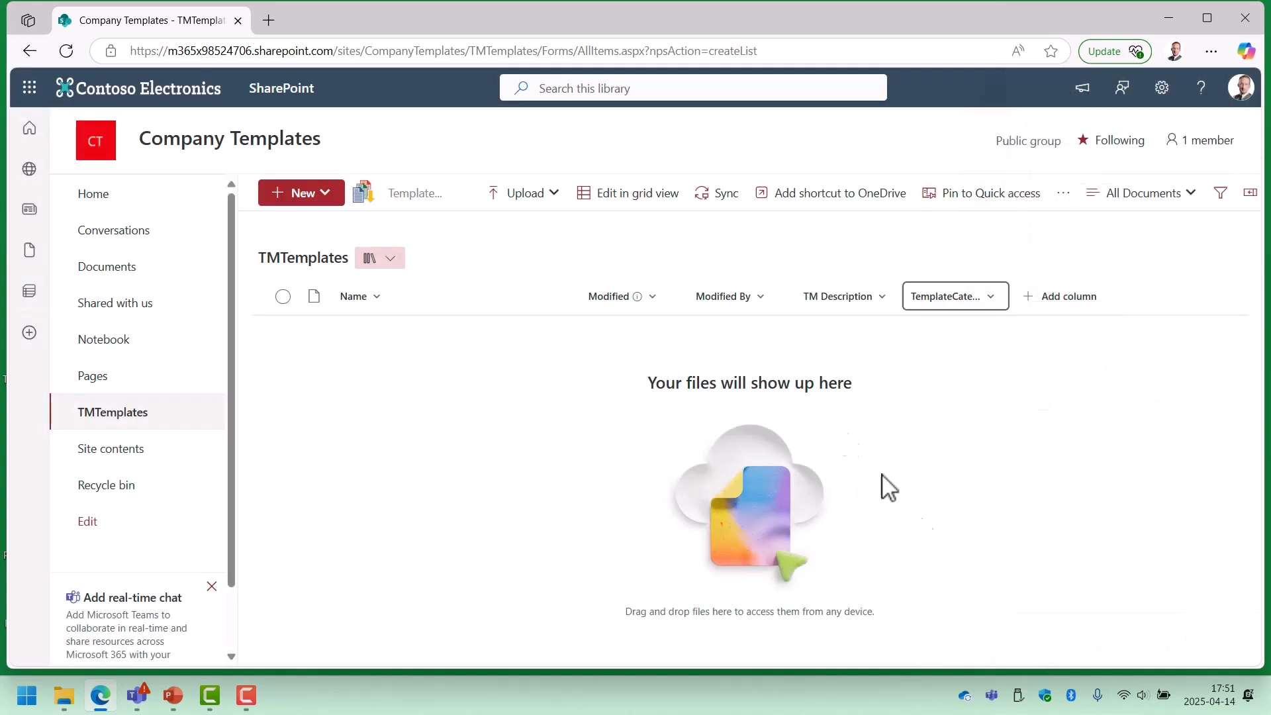
Upload Projects.xlsx, Project Performance.xlsx and Merger letter.docx from the Desktop folder to the TMTemplates library.
click(555, 194)
click(522, 227)
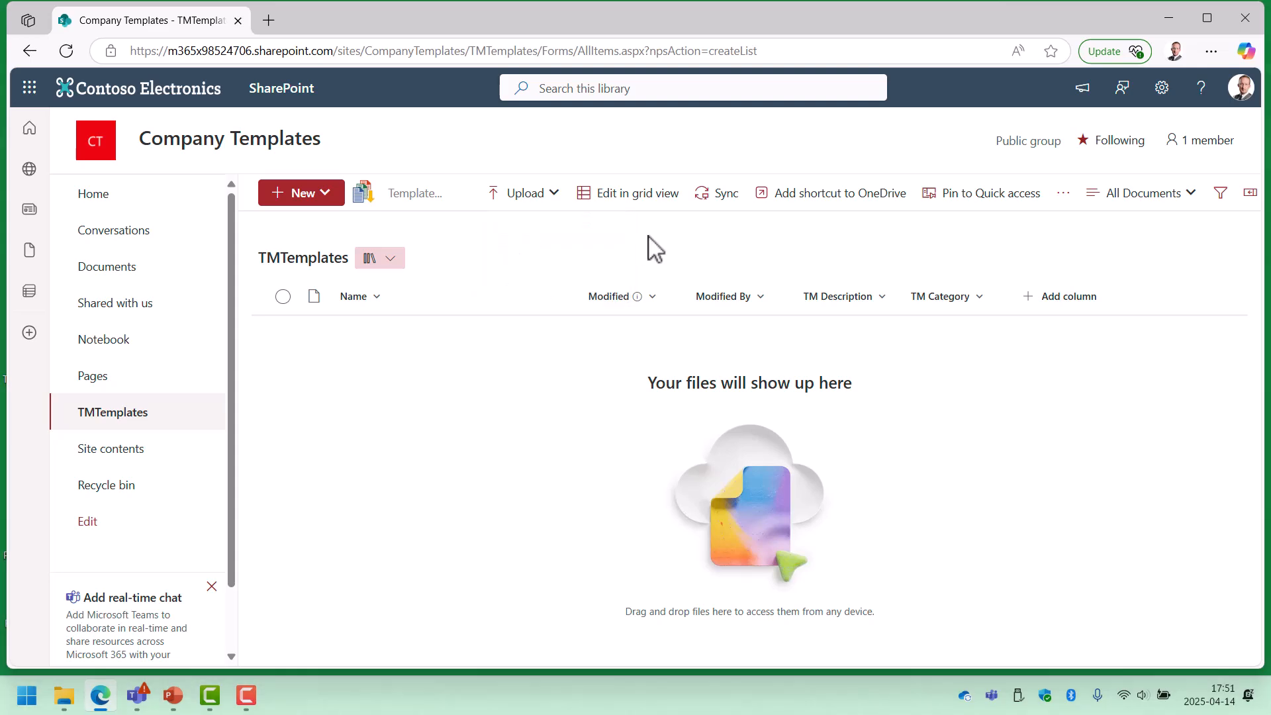
click(236, 159)
ctrl+click(237, 180)
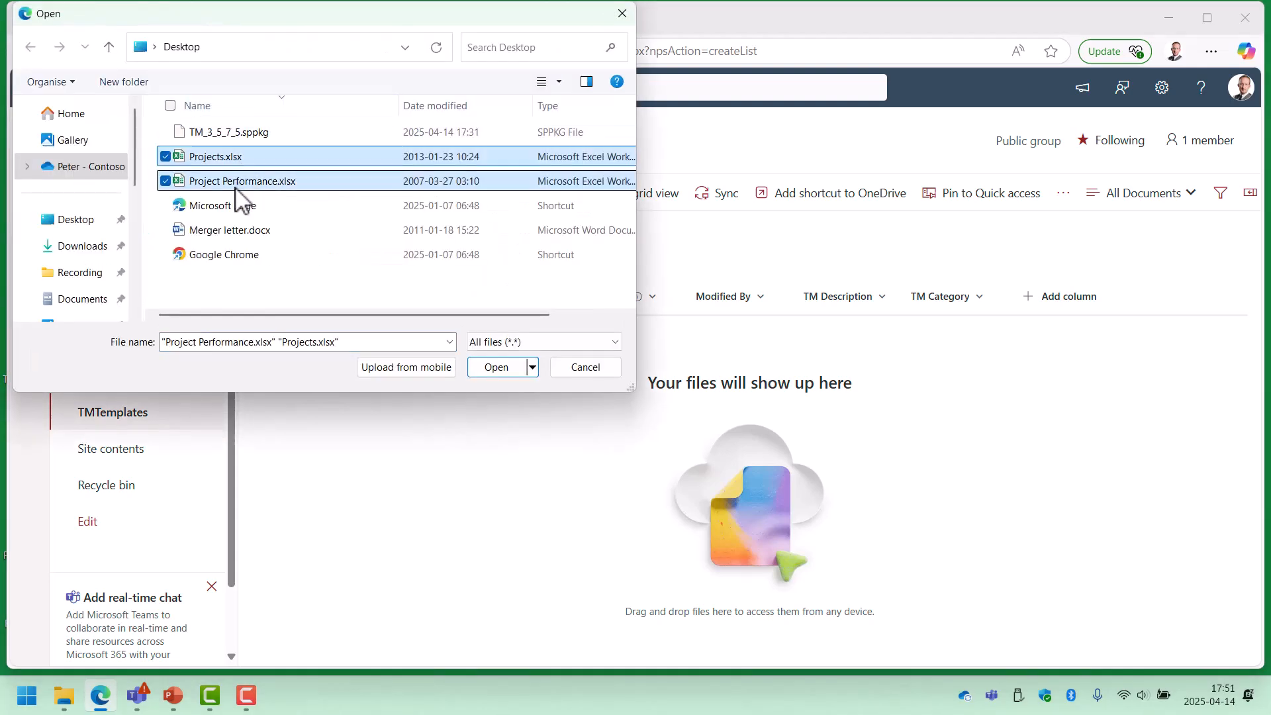
ctrl+click(279, 237)
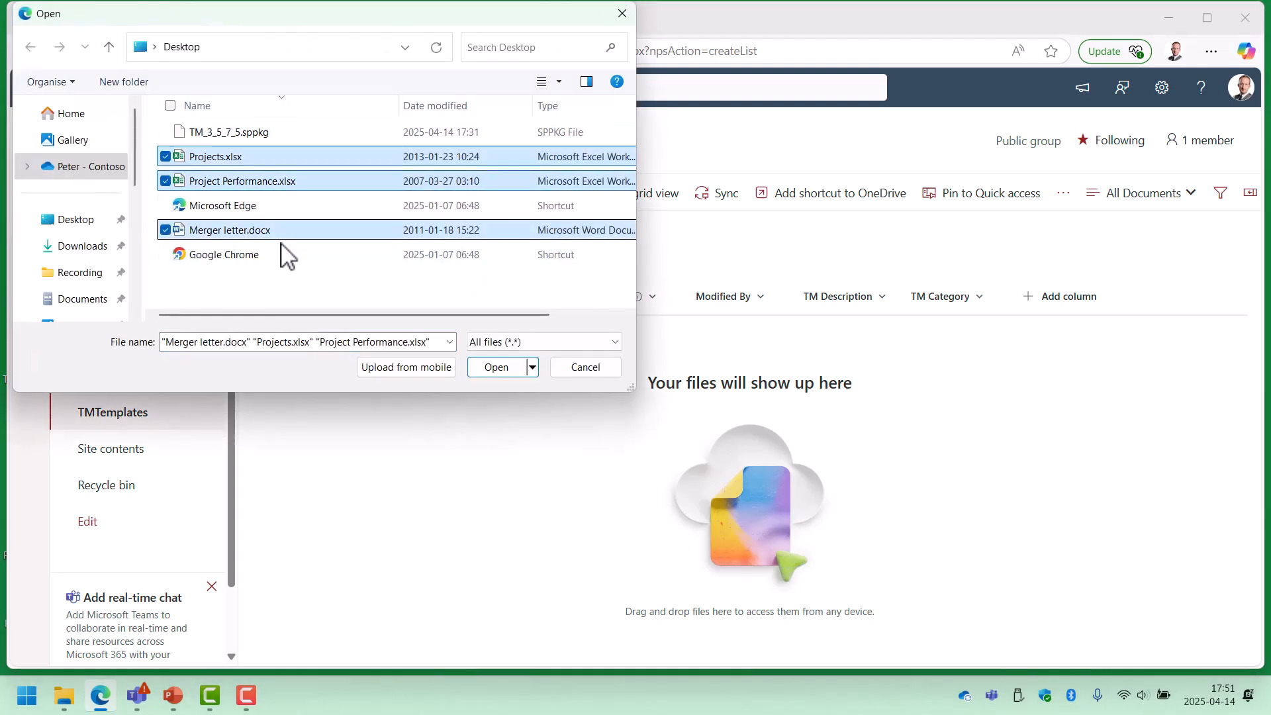
click(508, 368)
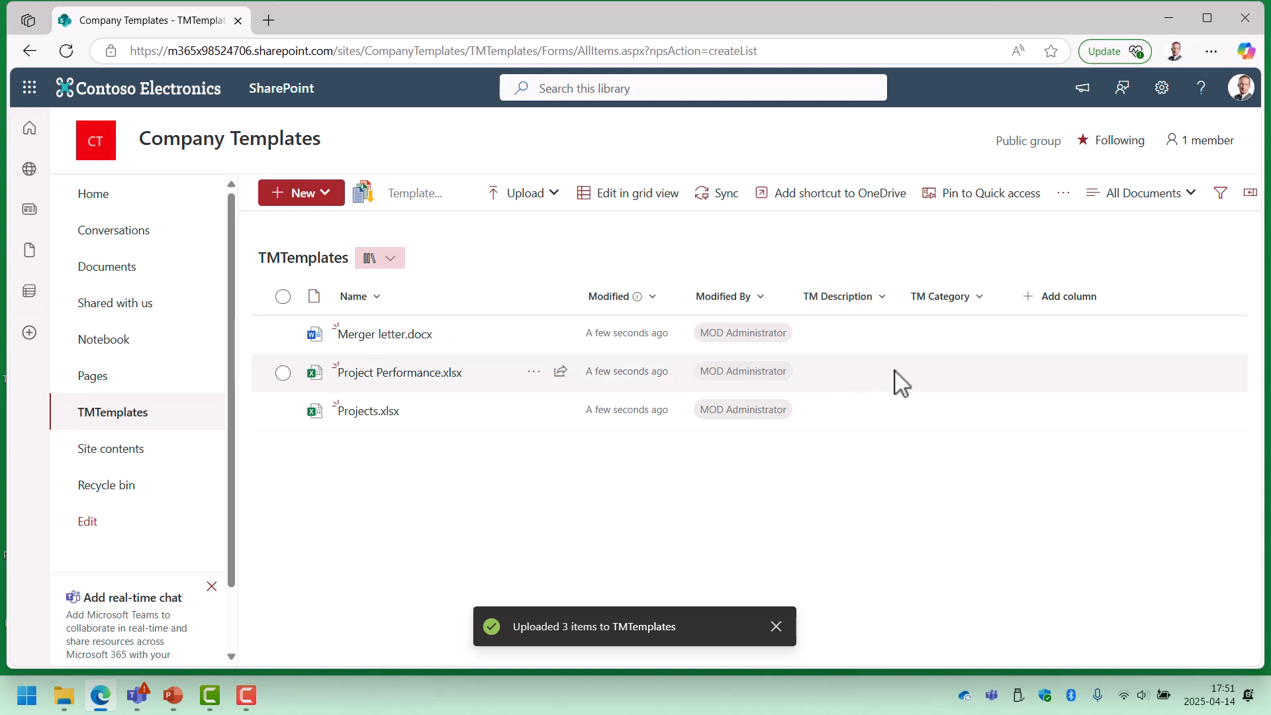
Switch the library to grid editing and set the TM Category of Merger letter.docx to Cat 1.
click(602, 196)
click(948, 345)
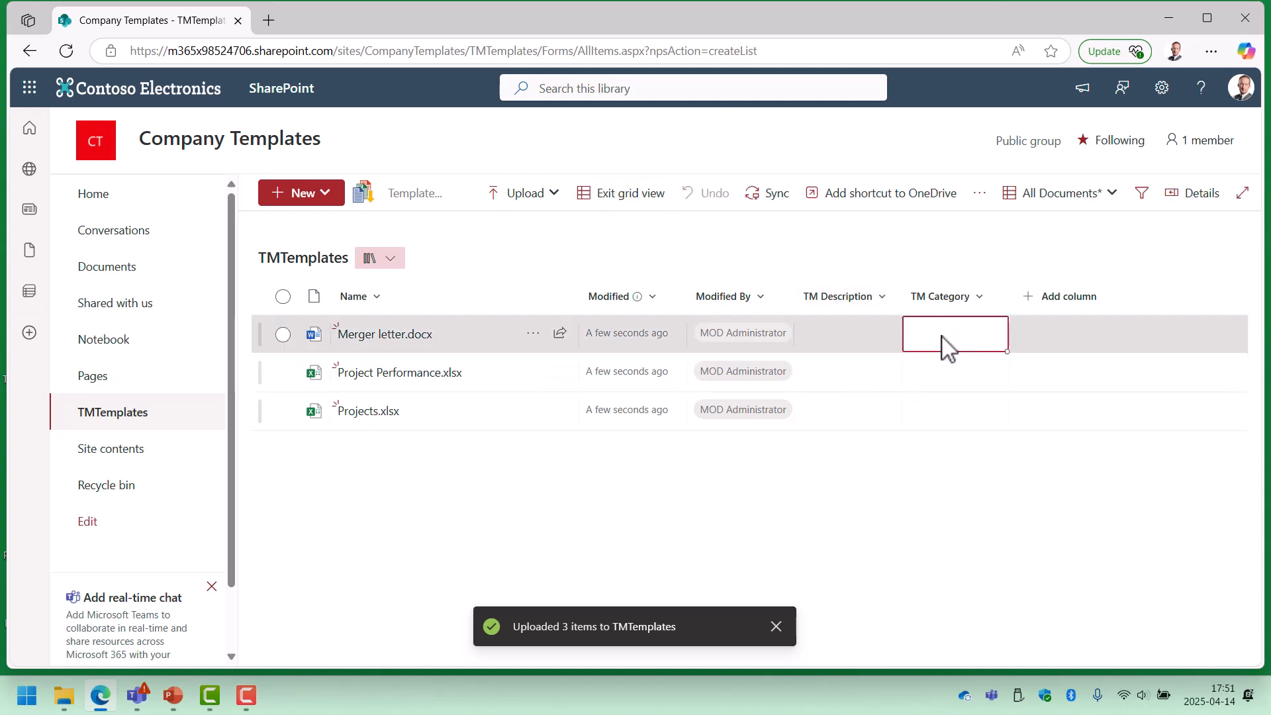
click(948, 345)
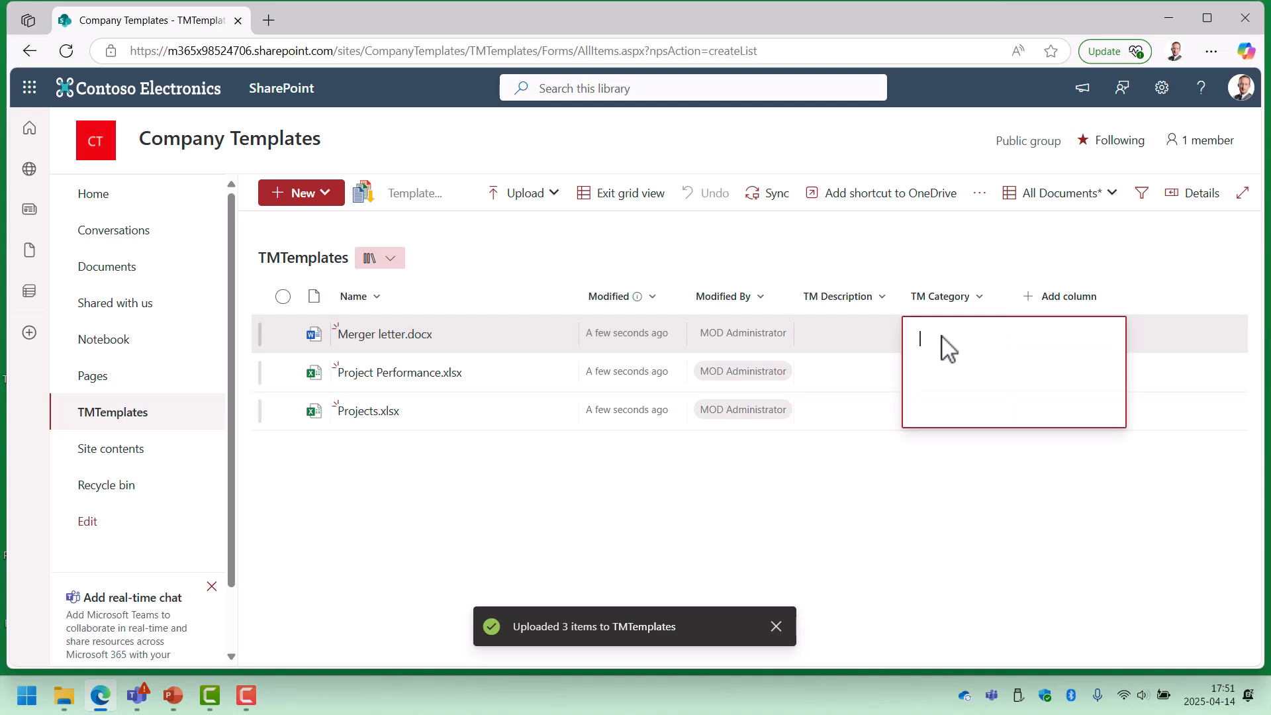
text(Cat 1)
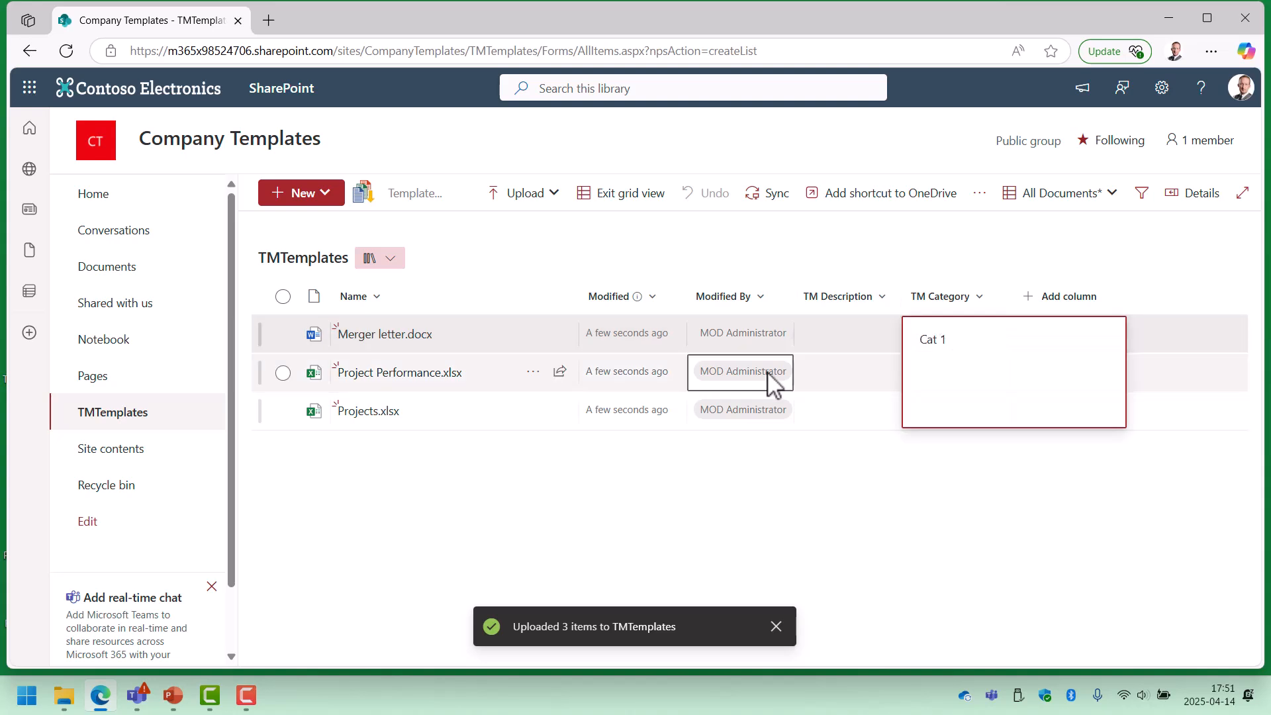
click(831, 384)
Set the TM Category of both Project Performance.xlsx and Projects.xlsx to Cat 2.
click(941, 384)
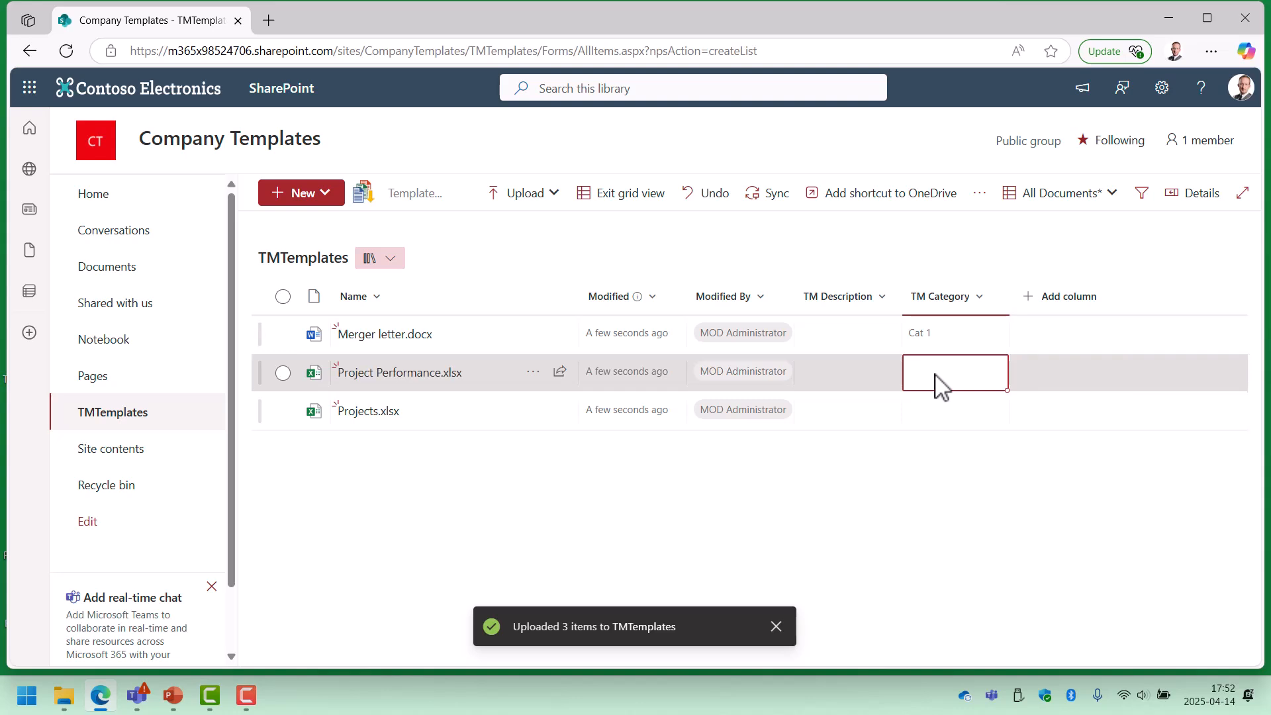
click(936, 376)
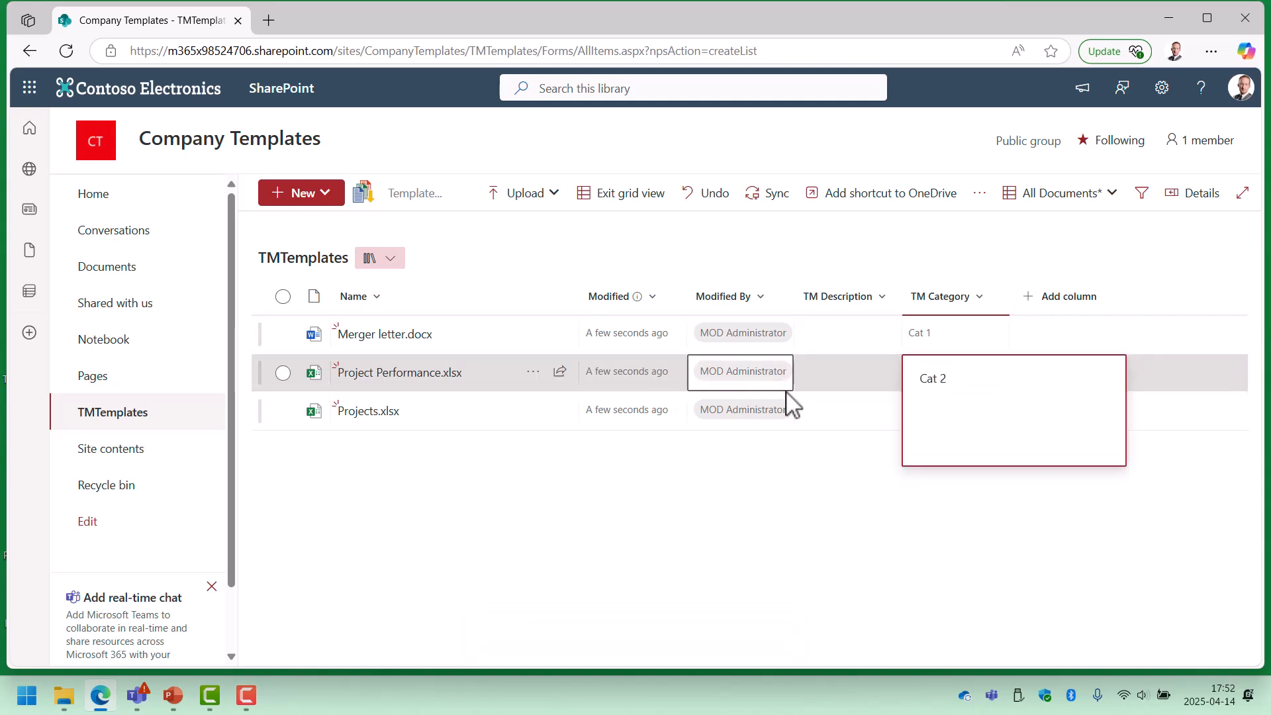
click(832, 418)
click(924, 419)
click(920, 411)
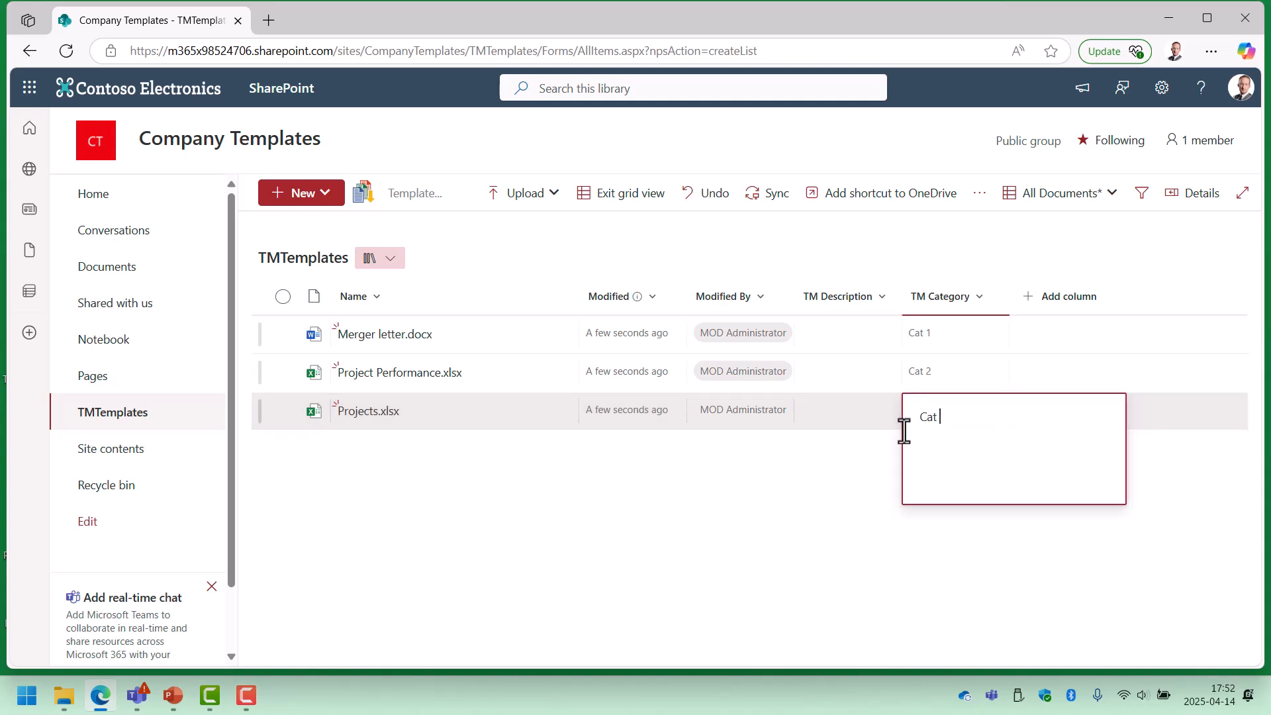
click(877, 493)
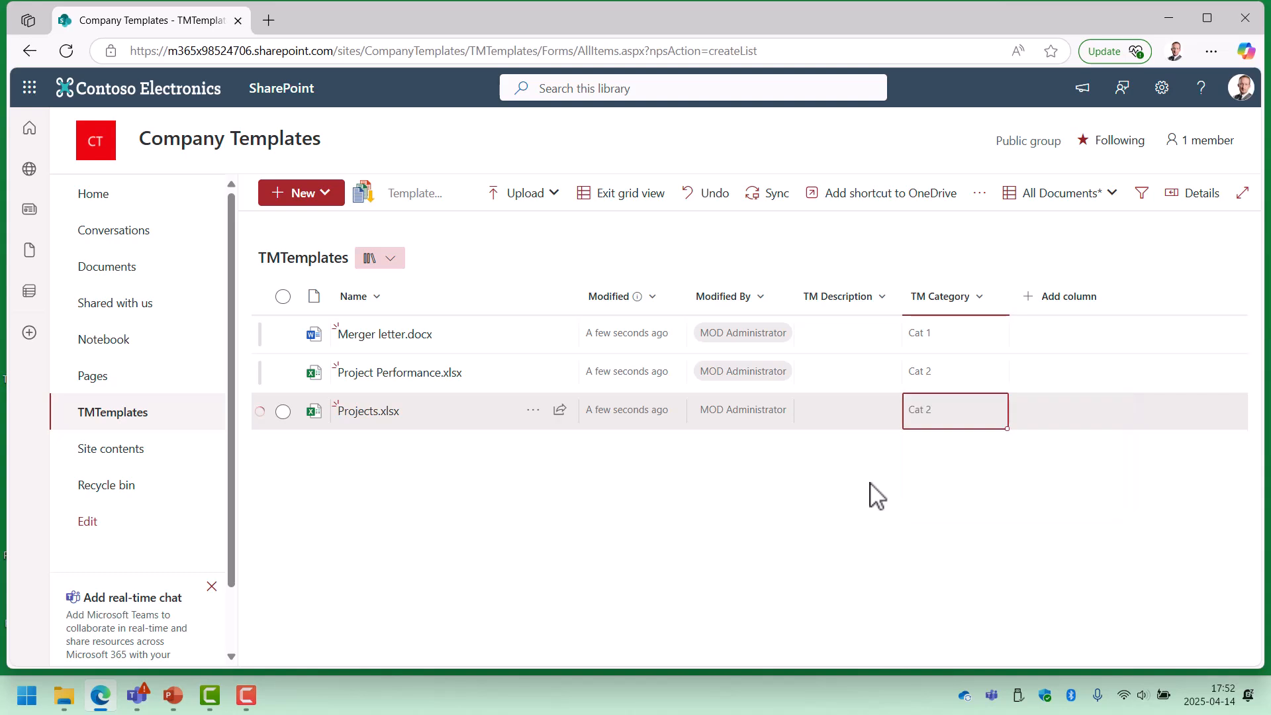
Create a workbook named test.xlsx in the Documents library from the Projects template in Templates Manager.
click(110, 266)
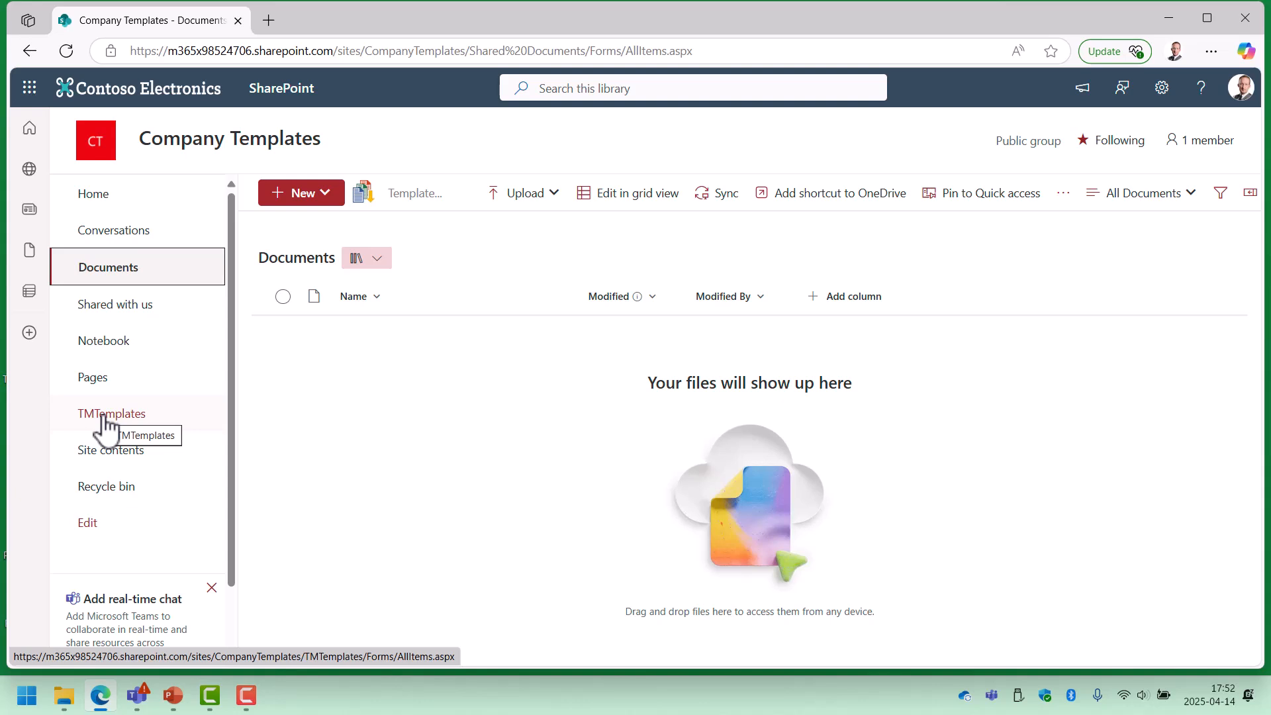
click(399, 200)
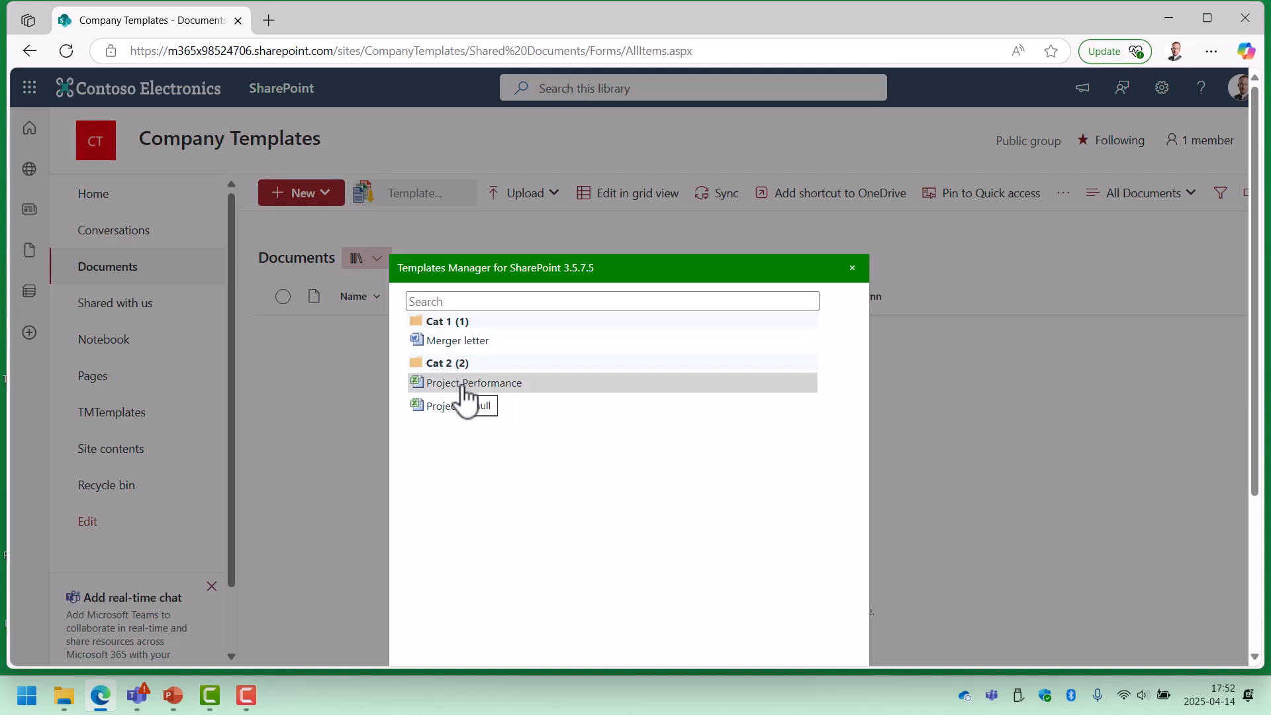
click(482, 408)
text(tes)
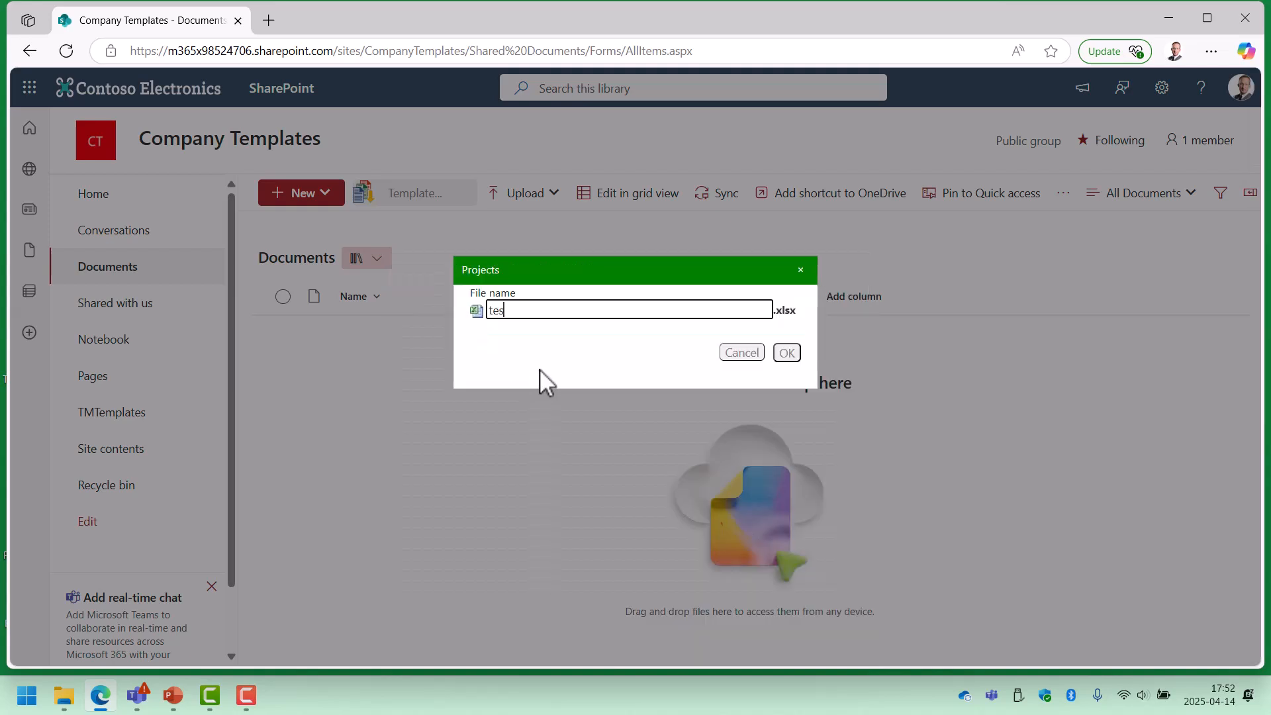
click(779, 353)
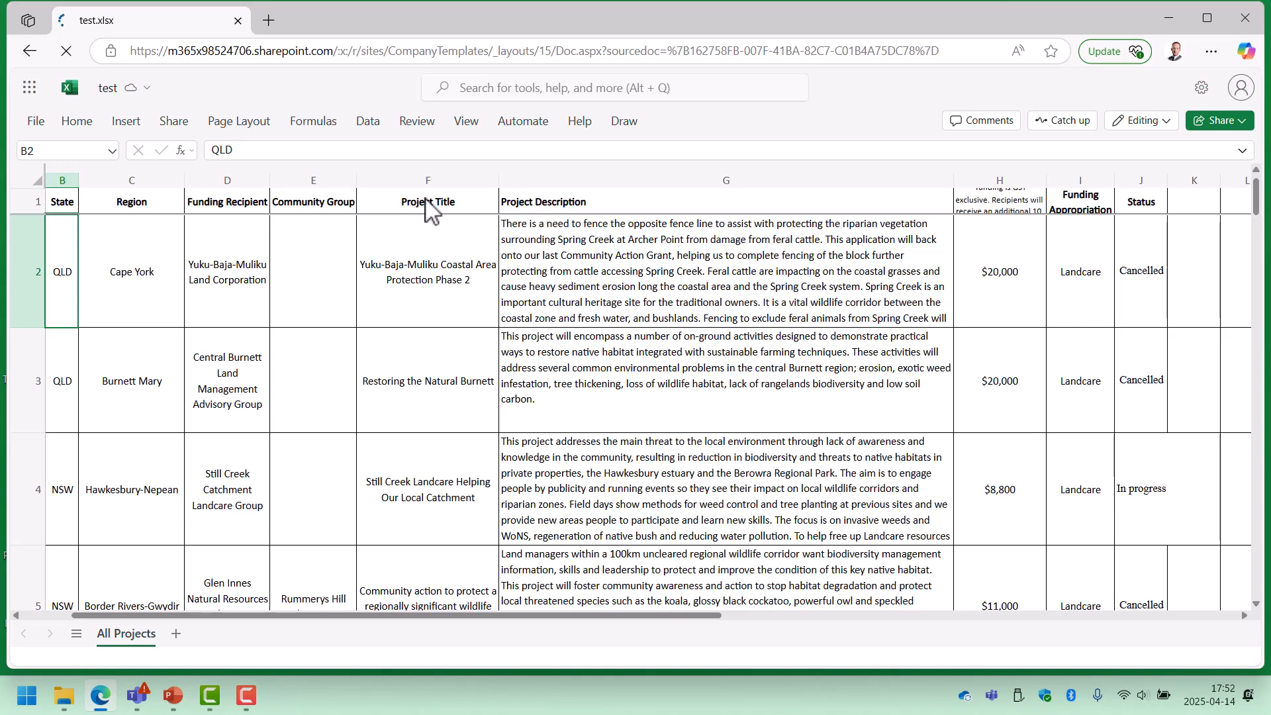
Go from the test workbook to its Shared Documents location on the Company Templates site and select test.xlsx there.
click(411, 341)
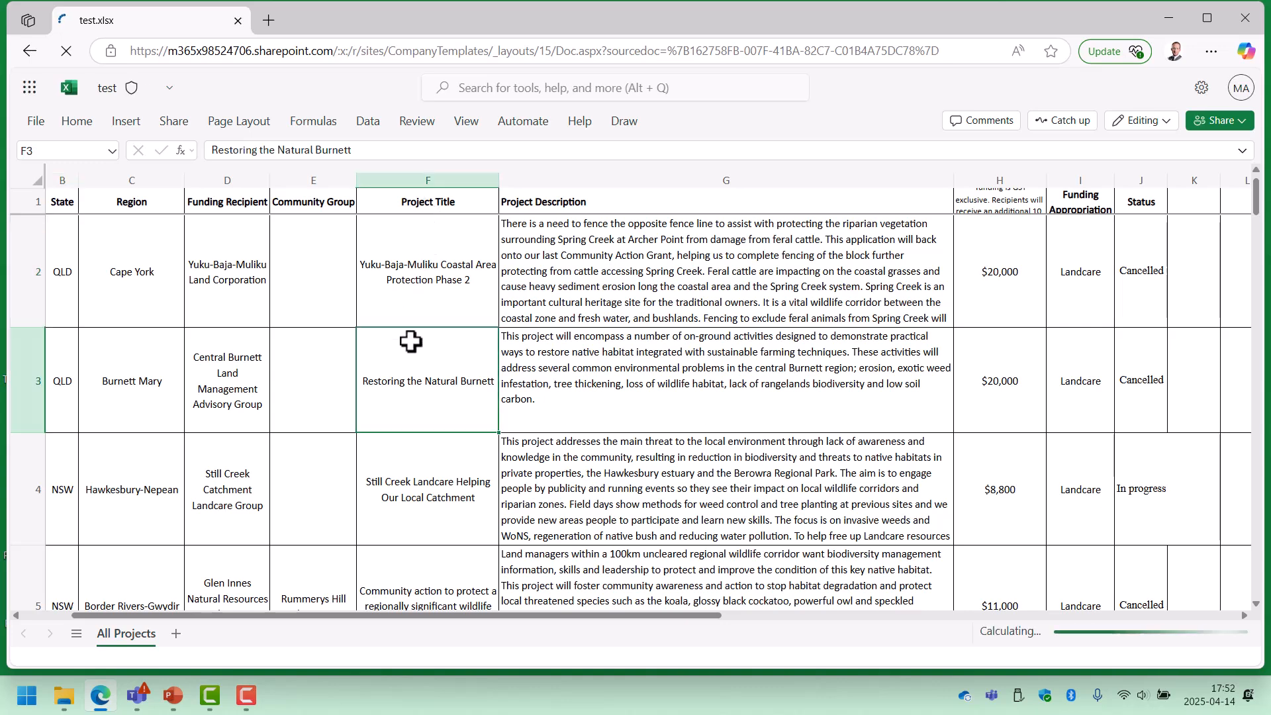
click(170, 91)
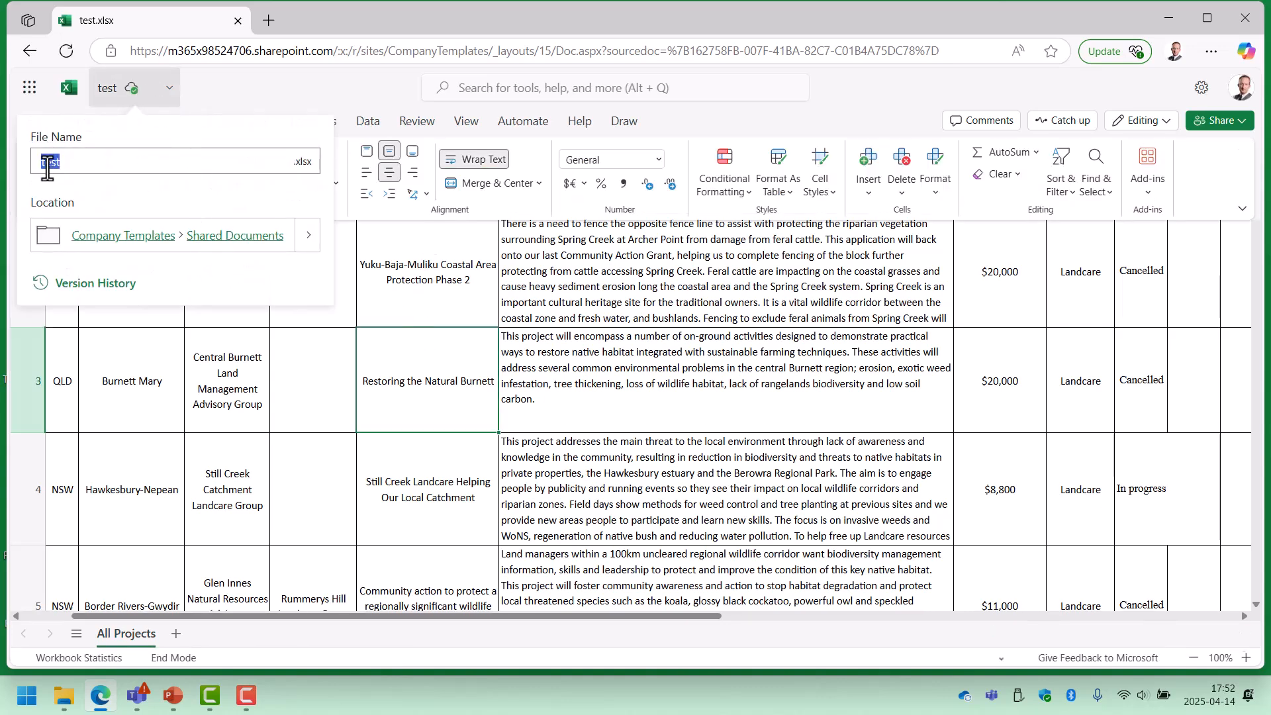
click(239, 246)
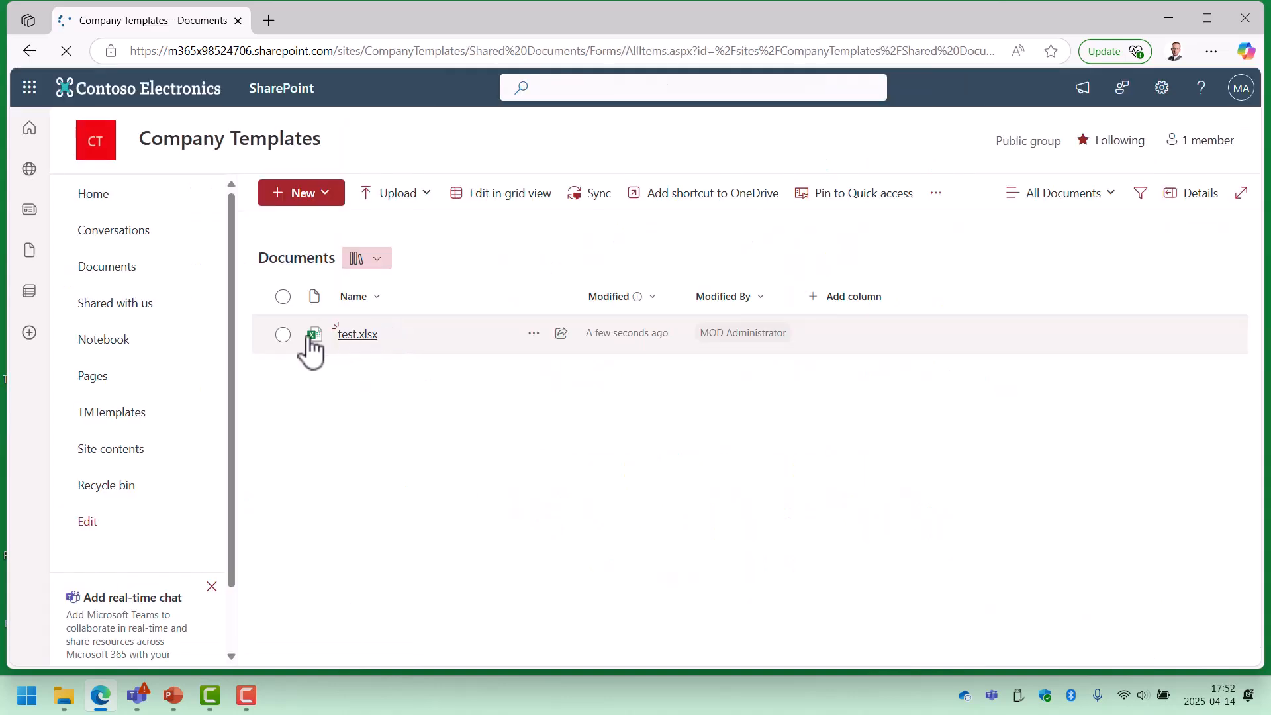
click(279, 342)
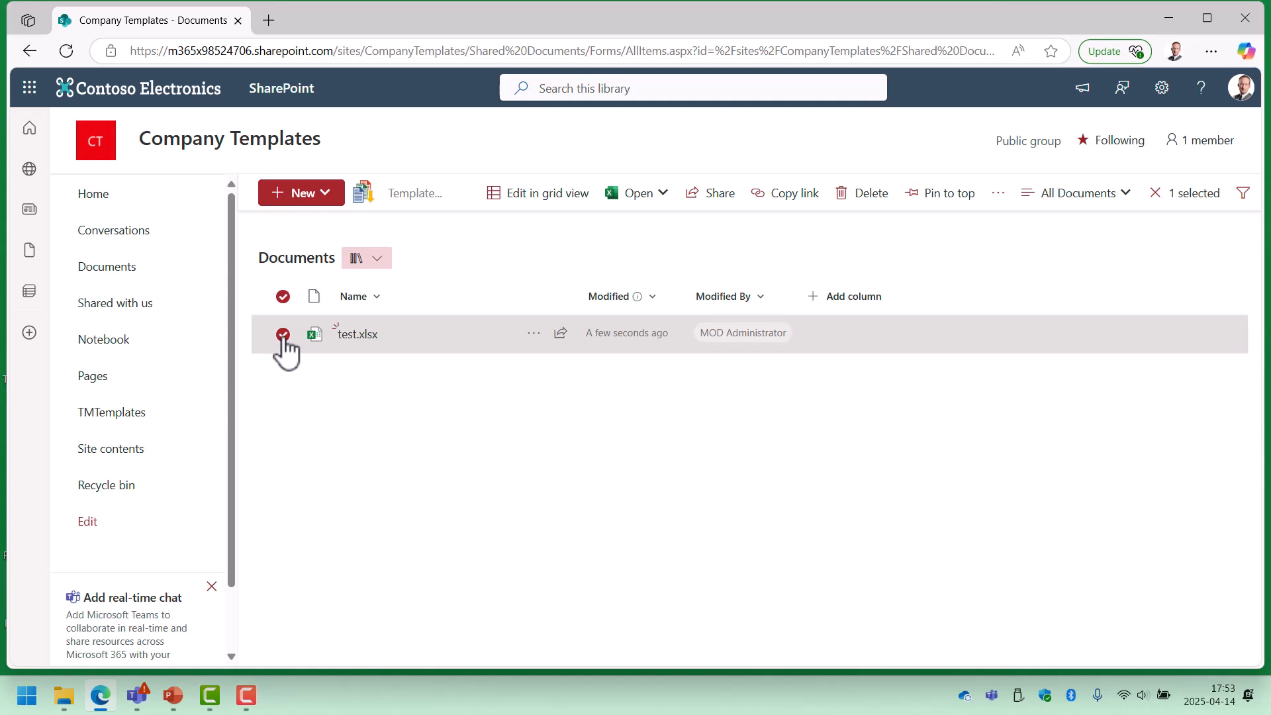
Delete the TMTemplates document library through its library settings.
click(131, 417)
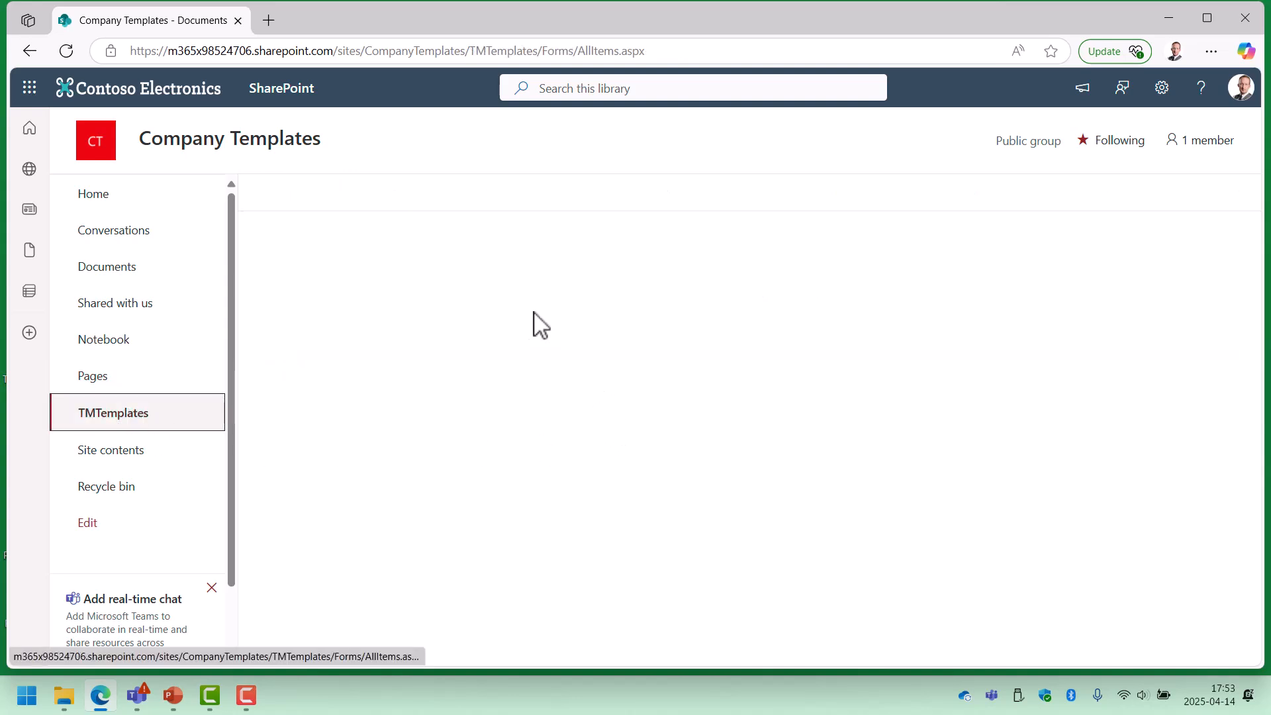
click(1161, 89)
click(1052, 269)
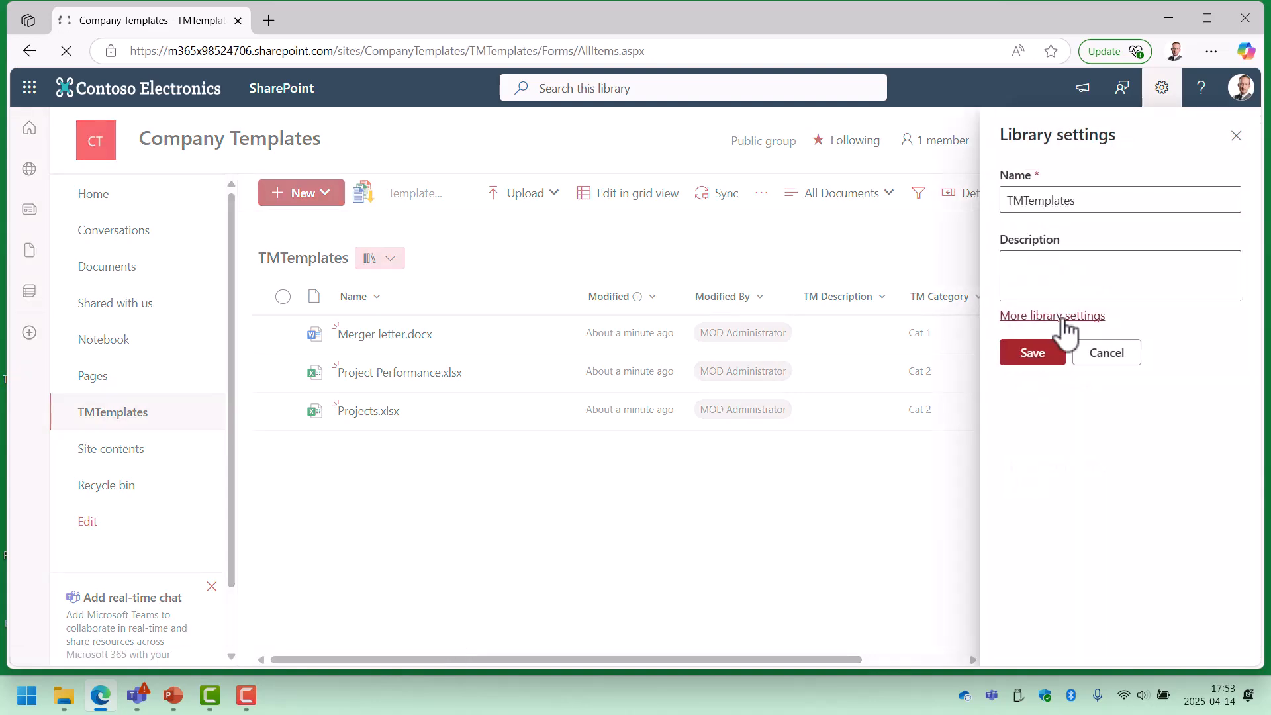
click(1059, 316)
click(645, 368)
click(717, 172)
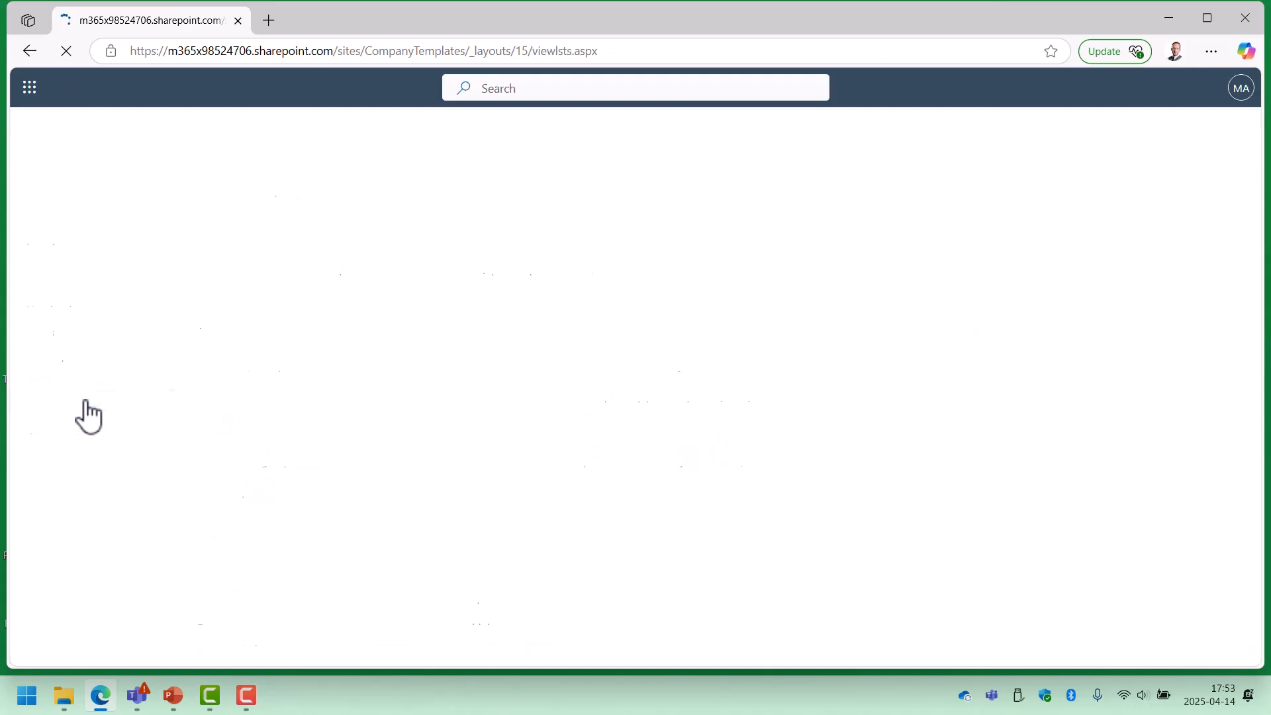
Permanently remove the deleted TMTemplates library from both the first-stage and second-stage site recycle bins.
click(1163, 206)
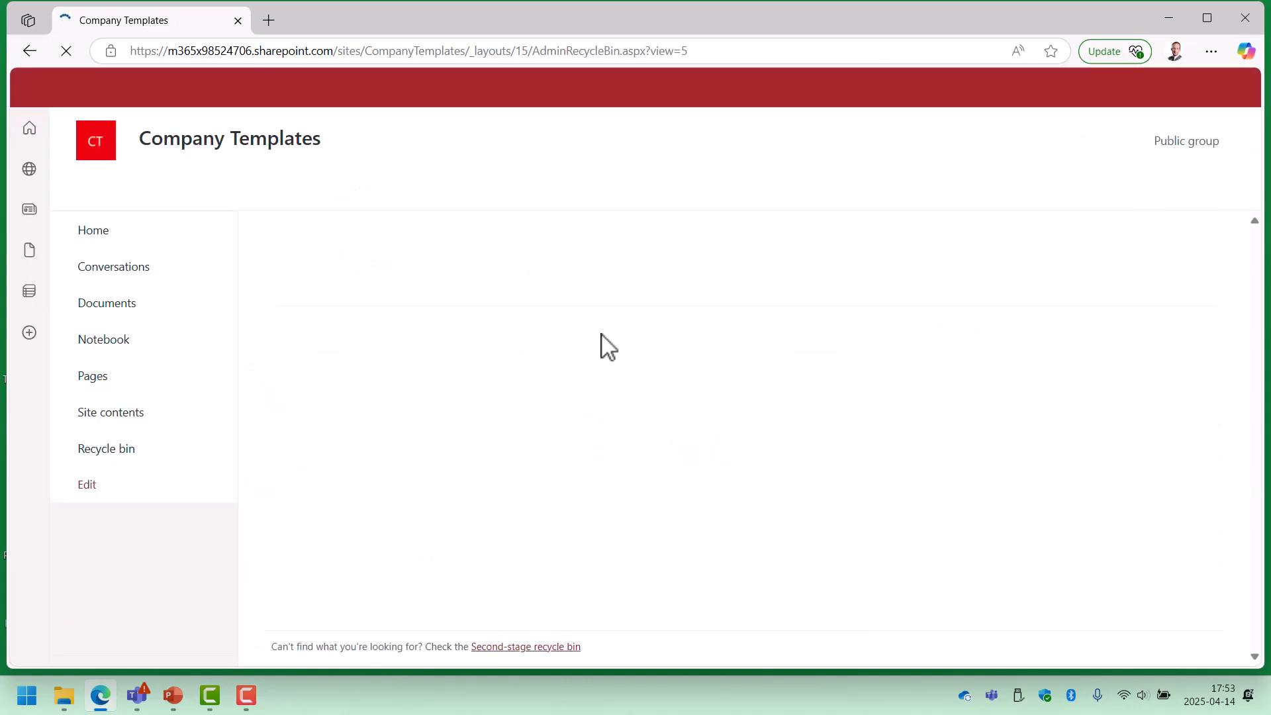
click(284, 355)
click(102, 192)
click(652, 431)
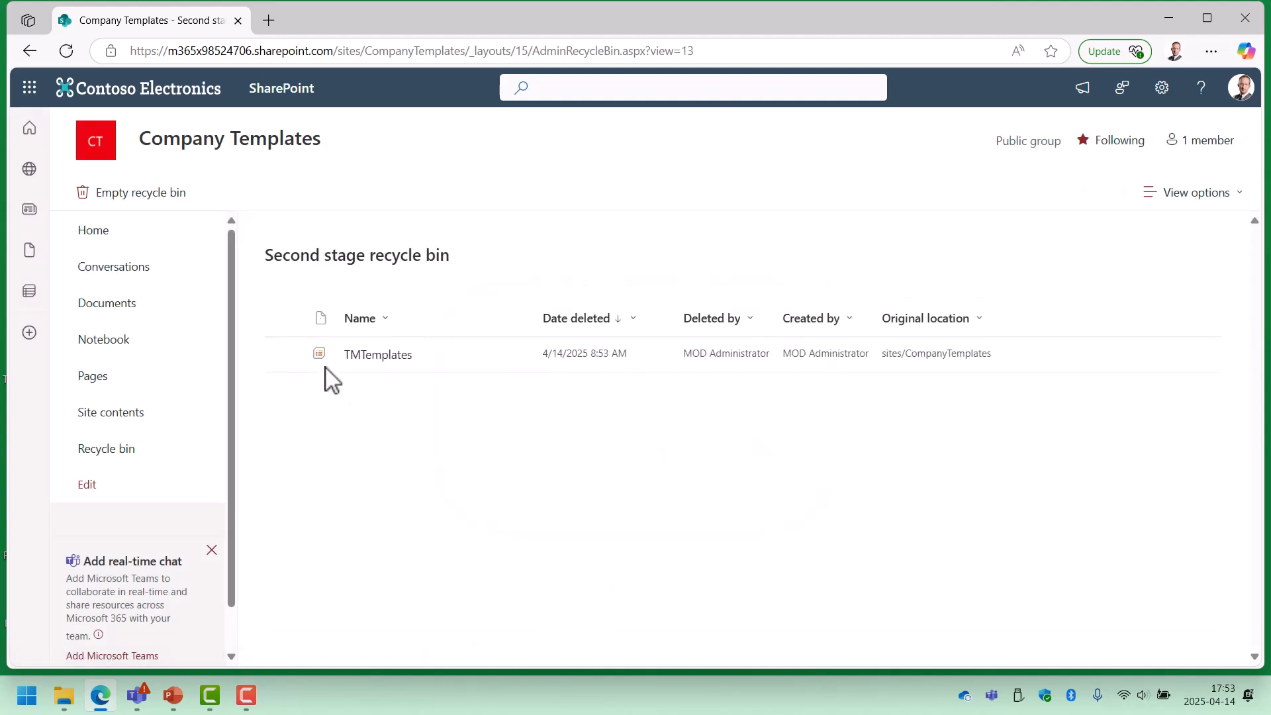
click(285, 356)
click(106, 191)
click(668, 434)
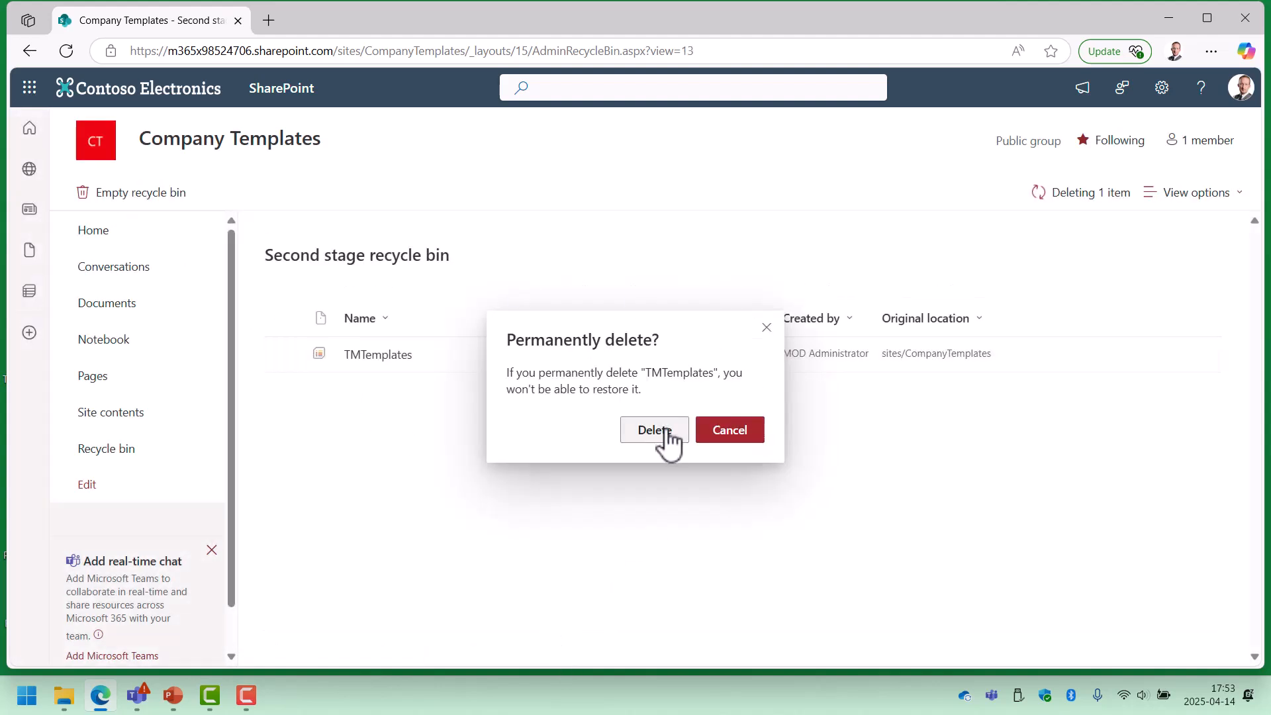
From the Documents library, have Templates Manager create a new TMTemplates library and add the example templates.
click(106, 304)
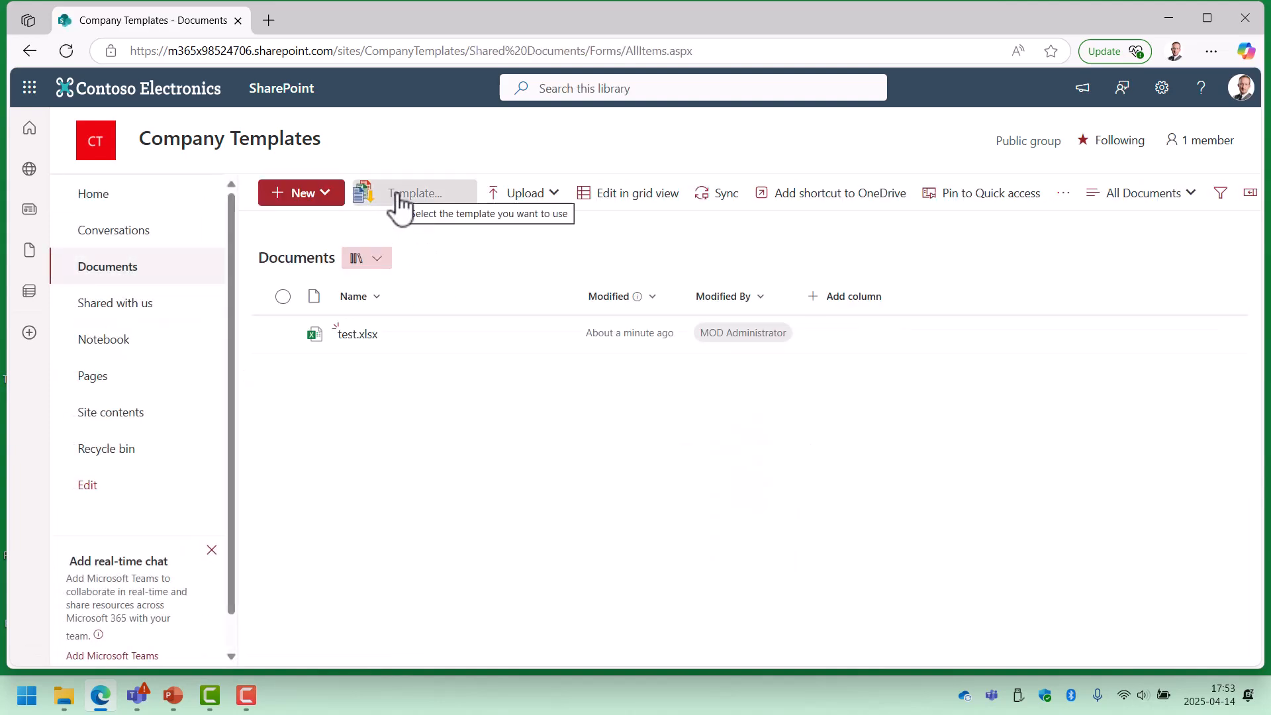
click(399, 207)
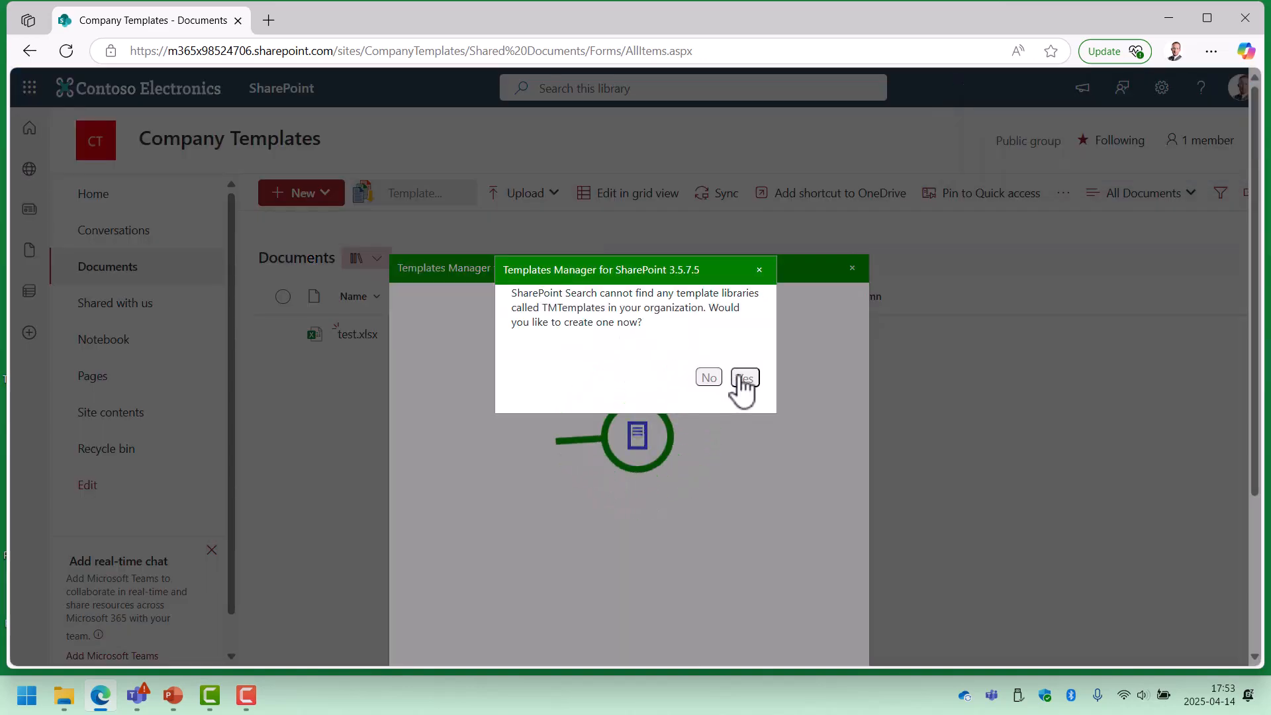
click(743, 378)
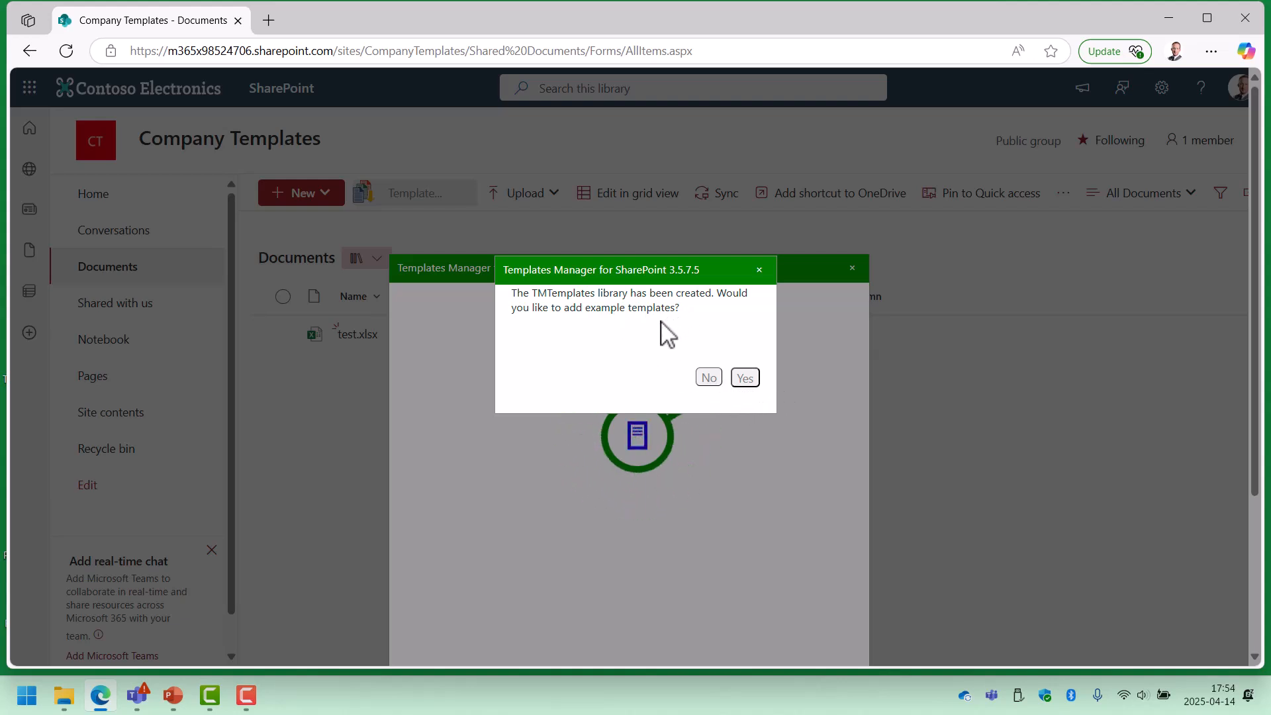
click(745, 378)
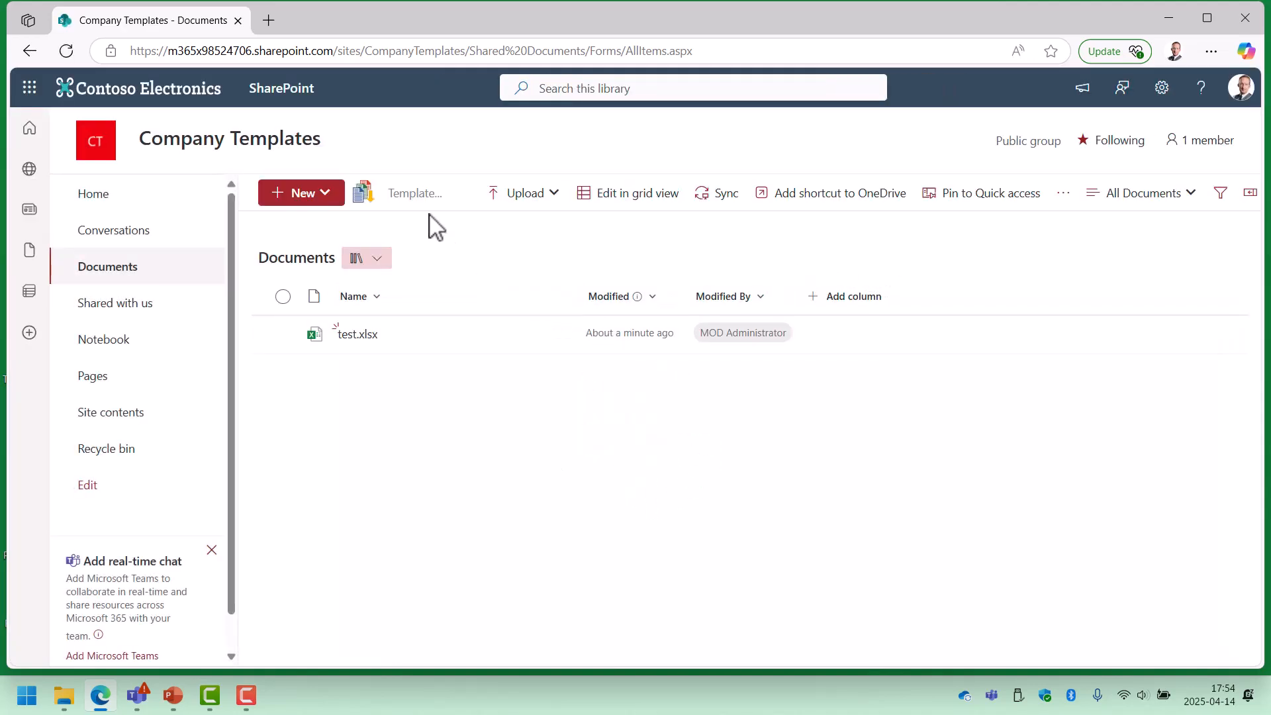
Browse the categorized example templates in Templates Manager from the Documents library, then close the list.
click(424, 198)
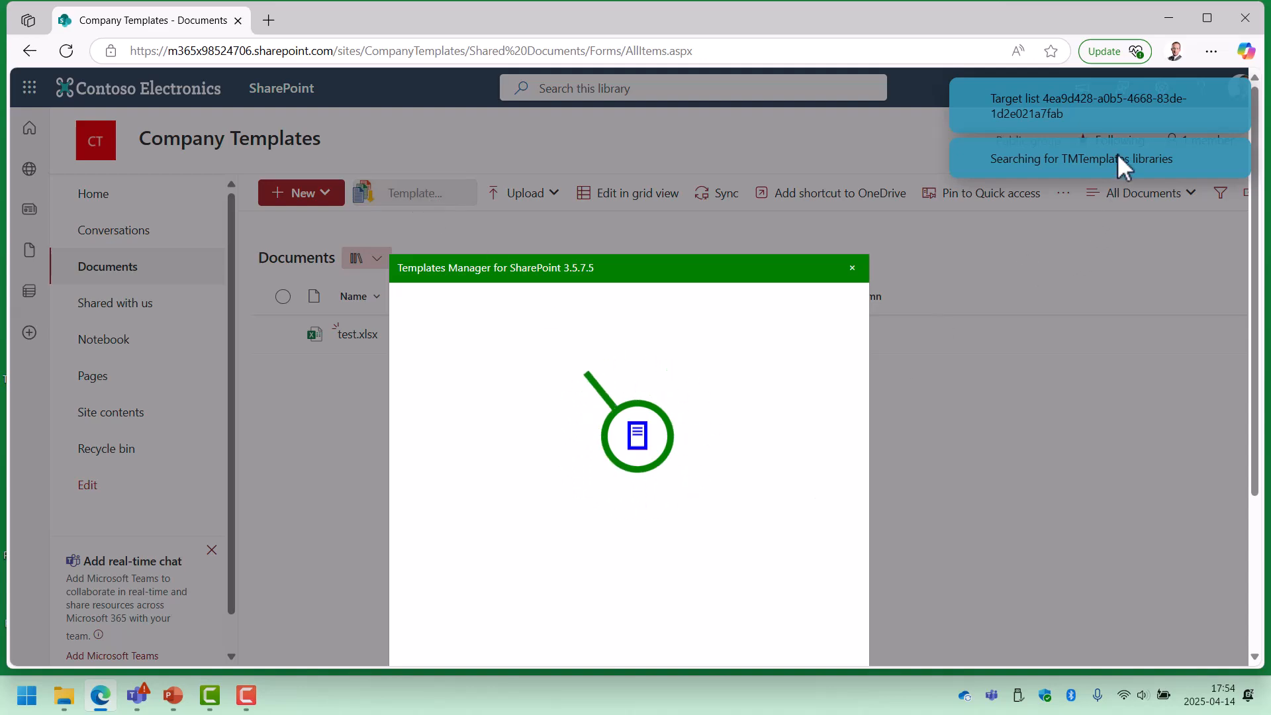
scroll(688, 430, down, 3)
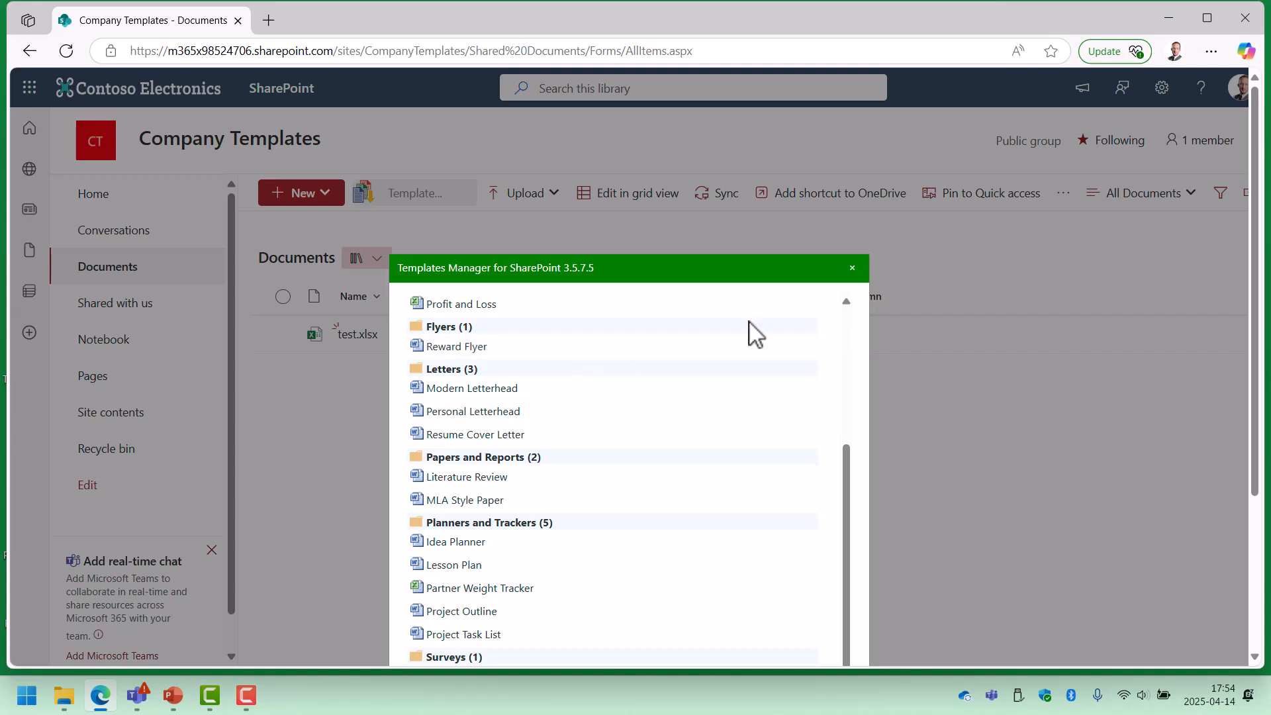
click(853, 269)
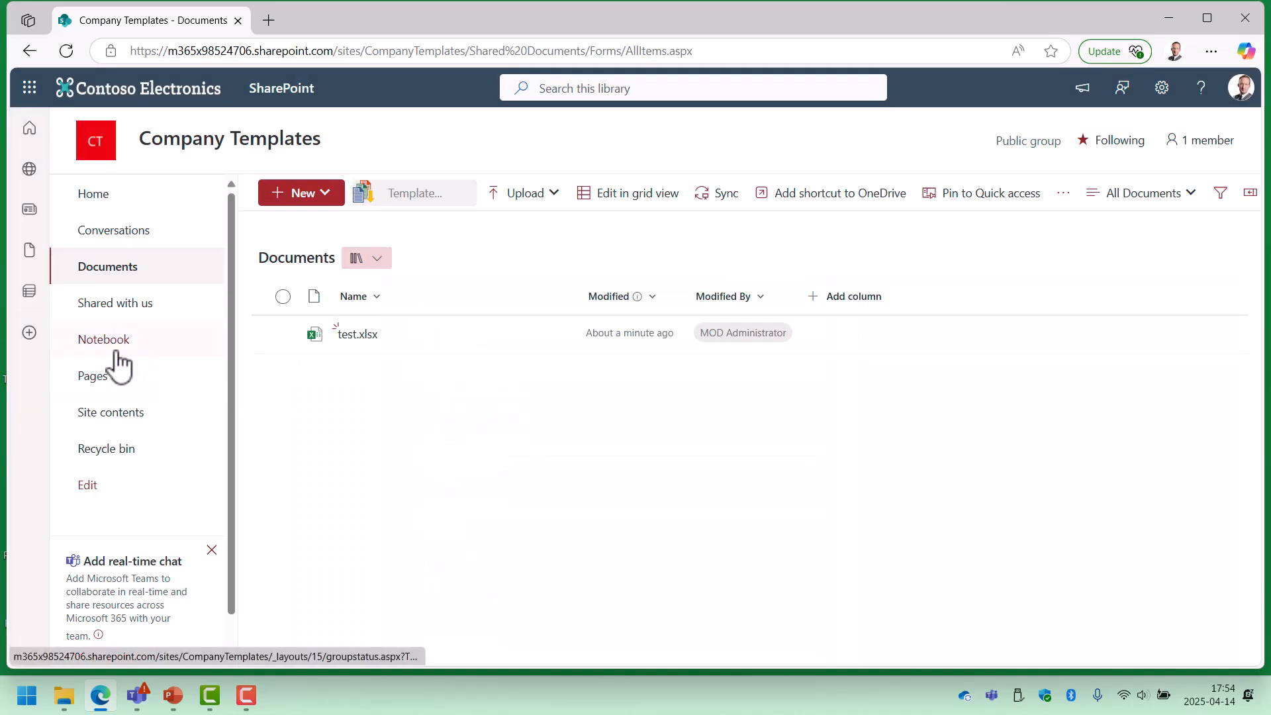
Open the new TMTemplates library from the site contents and bring up the Templates Manager template list.
click(102, 414)
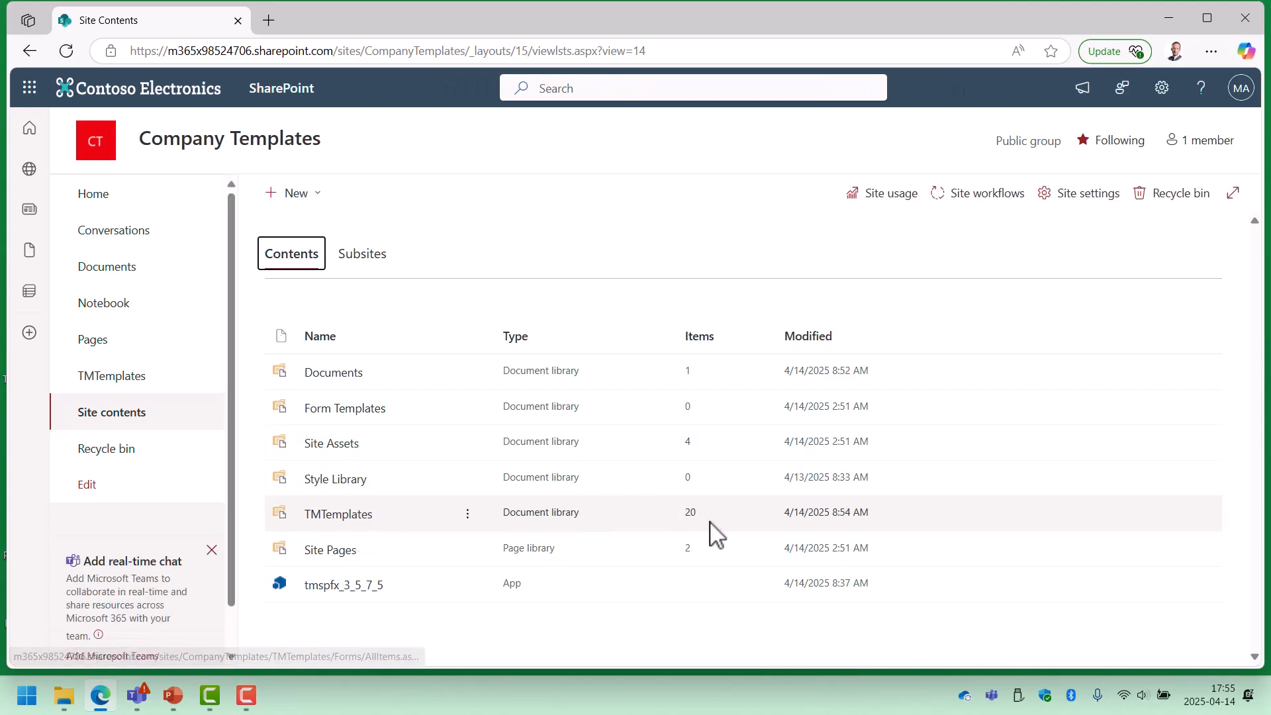
click(352, 525)
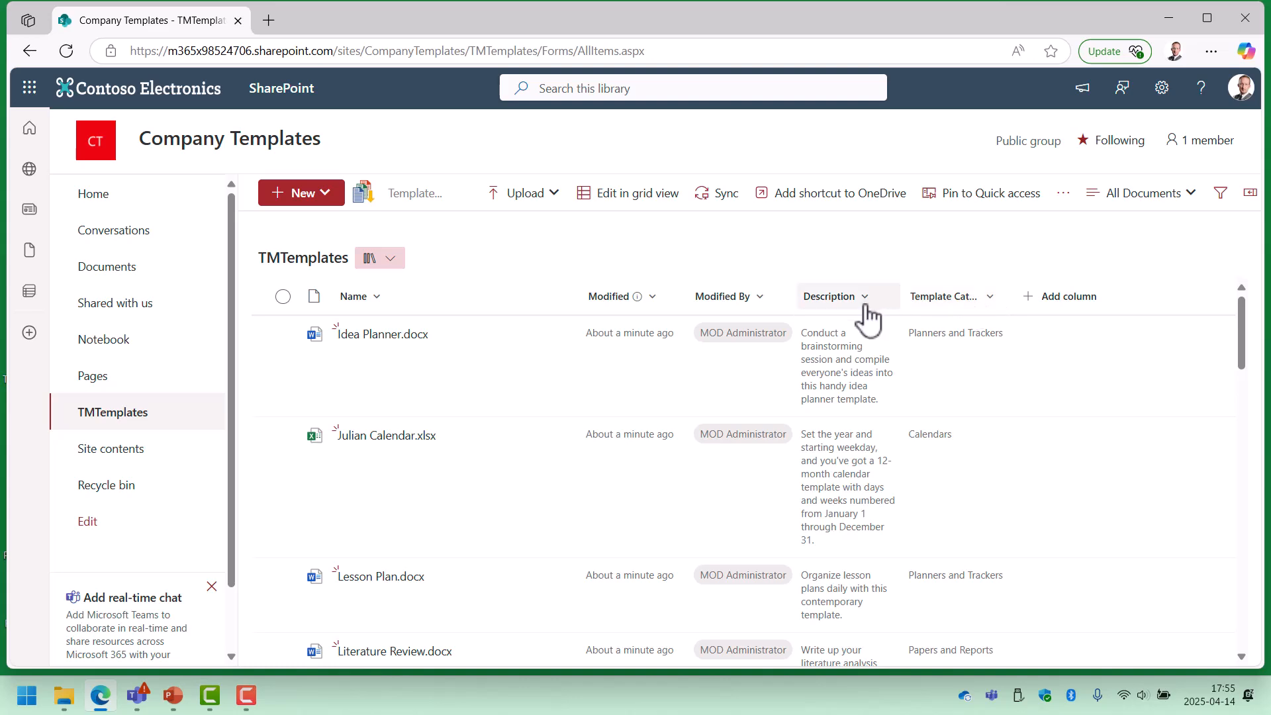
click(409, 195)
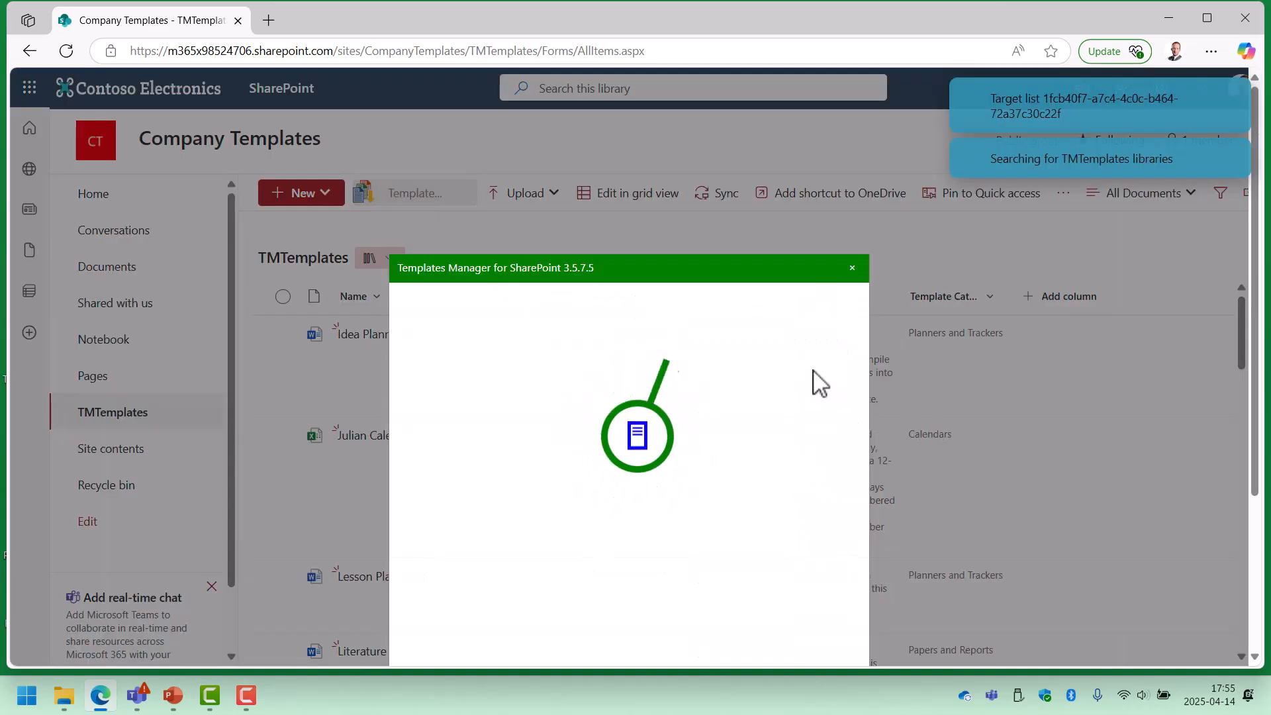